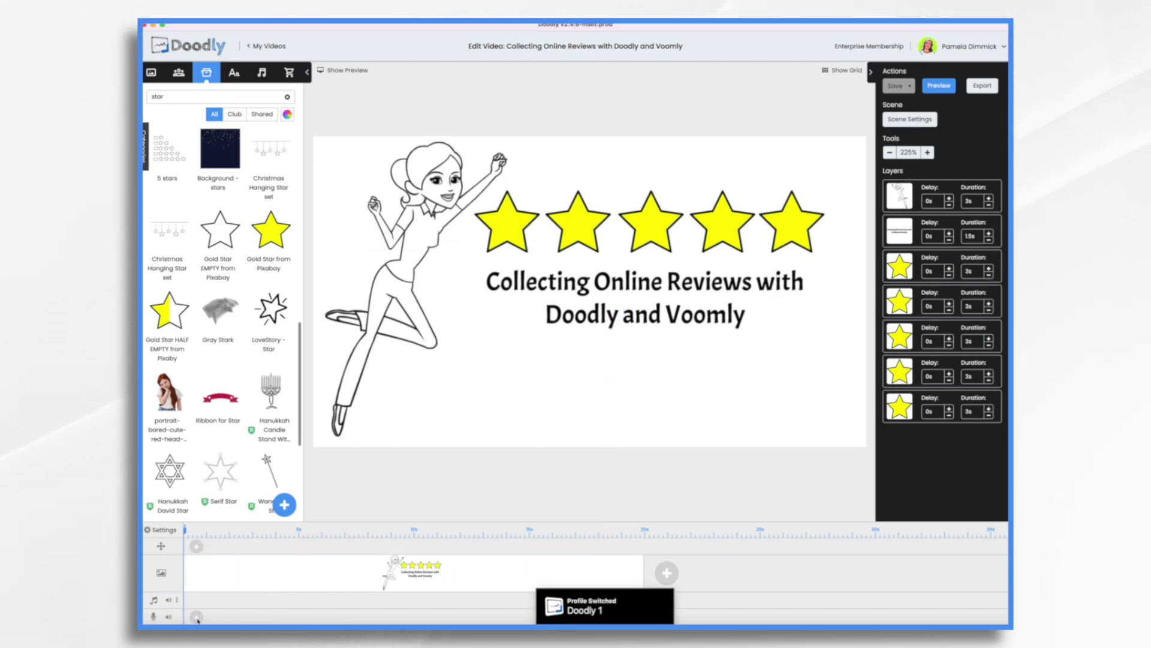
- Record a voiceover about 17 seconds long from the start of the timeline
click(196, 617)
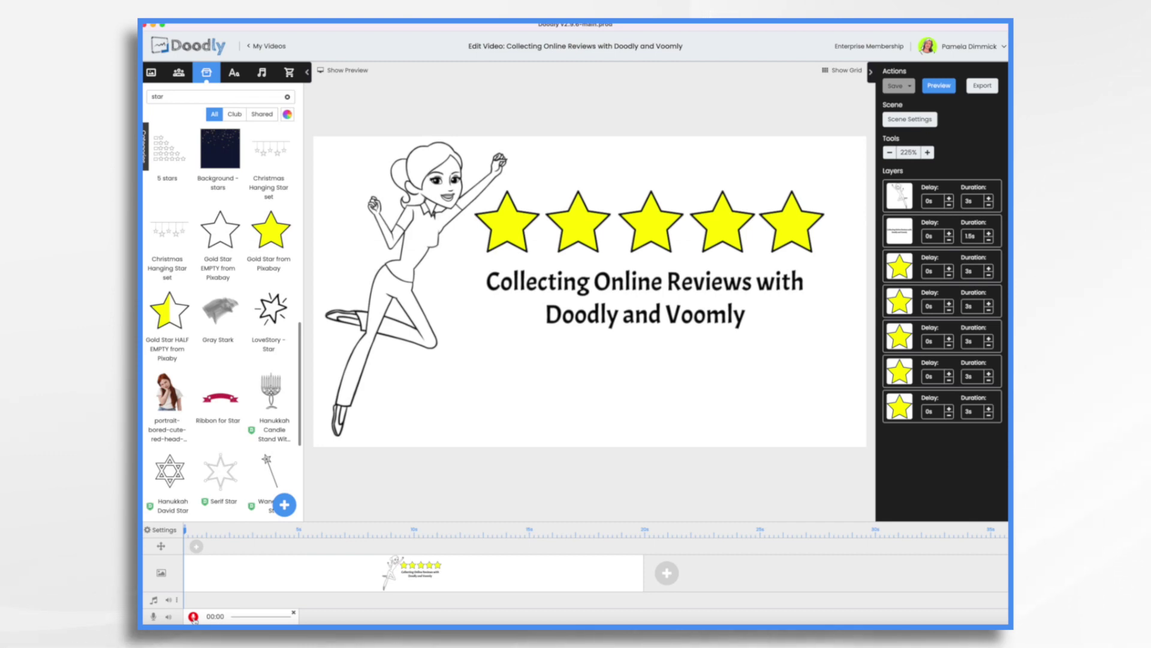
click(193, 617)
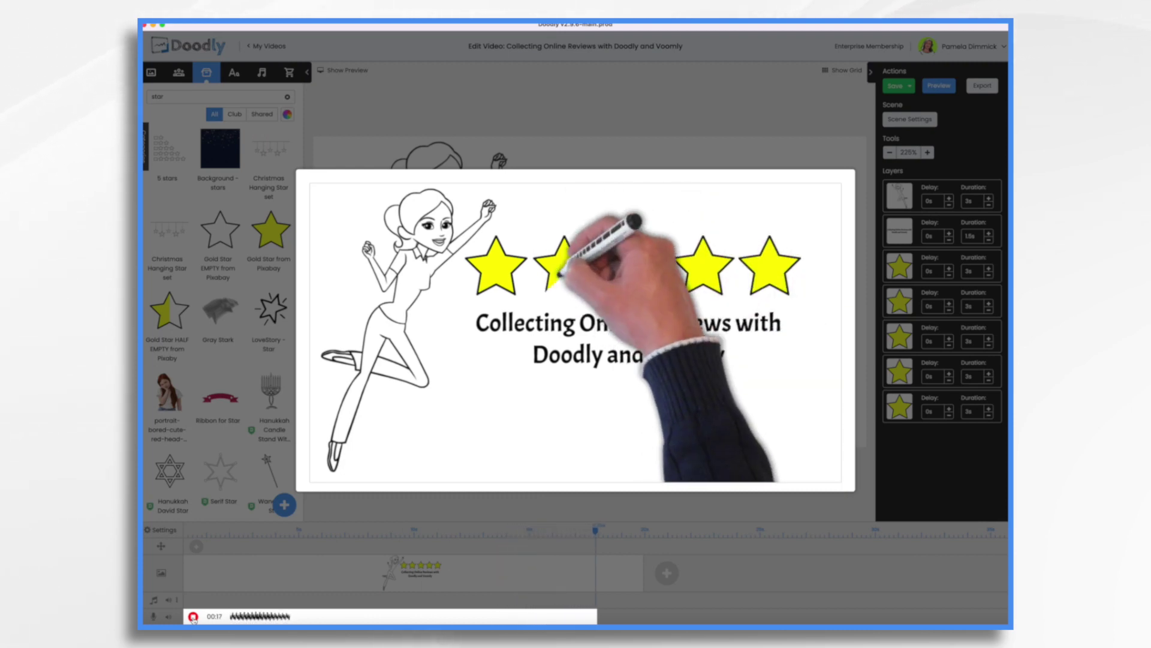
click(192, 617)
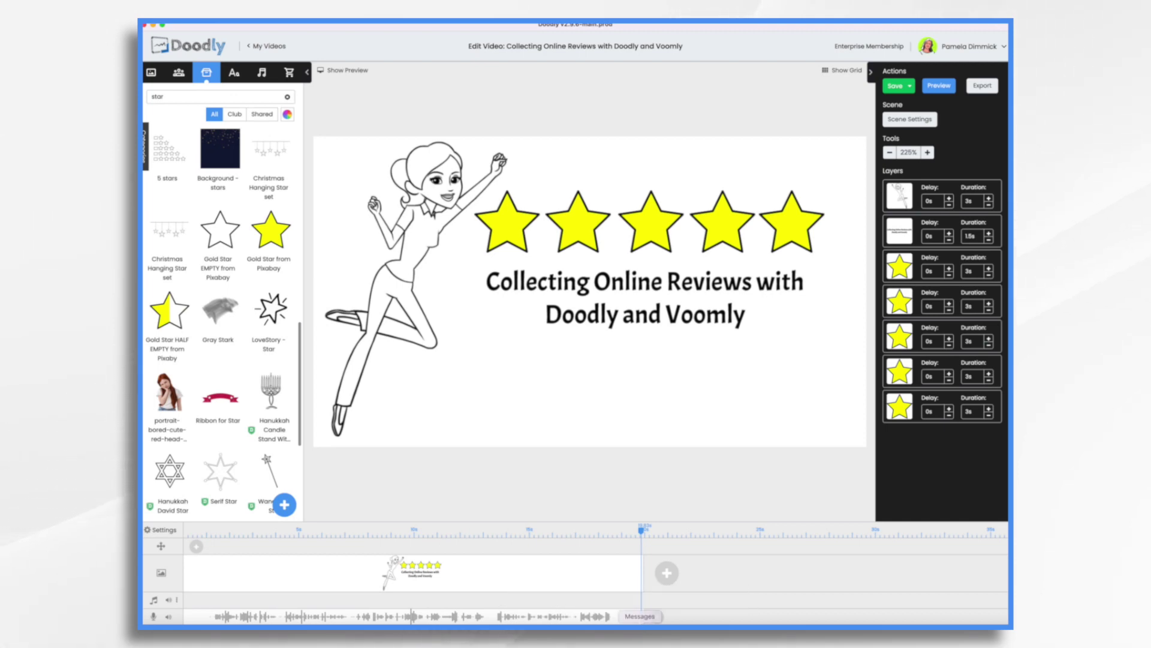
- Trim the unused end off the recorded voiceover, shift the clip to the start of the timeline, and save the video
click(612, 531)
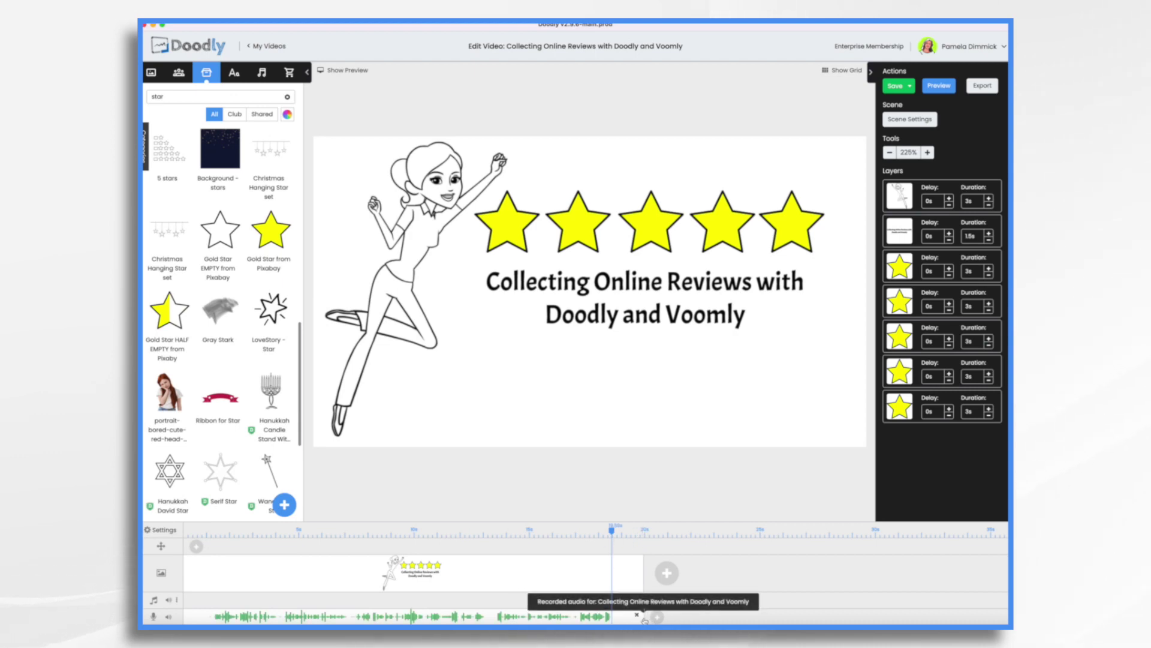
drag(646, 617, 612, 617)
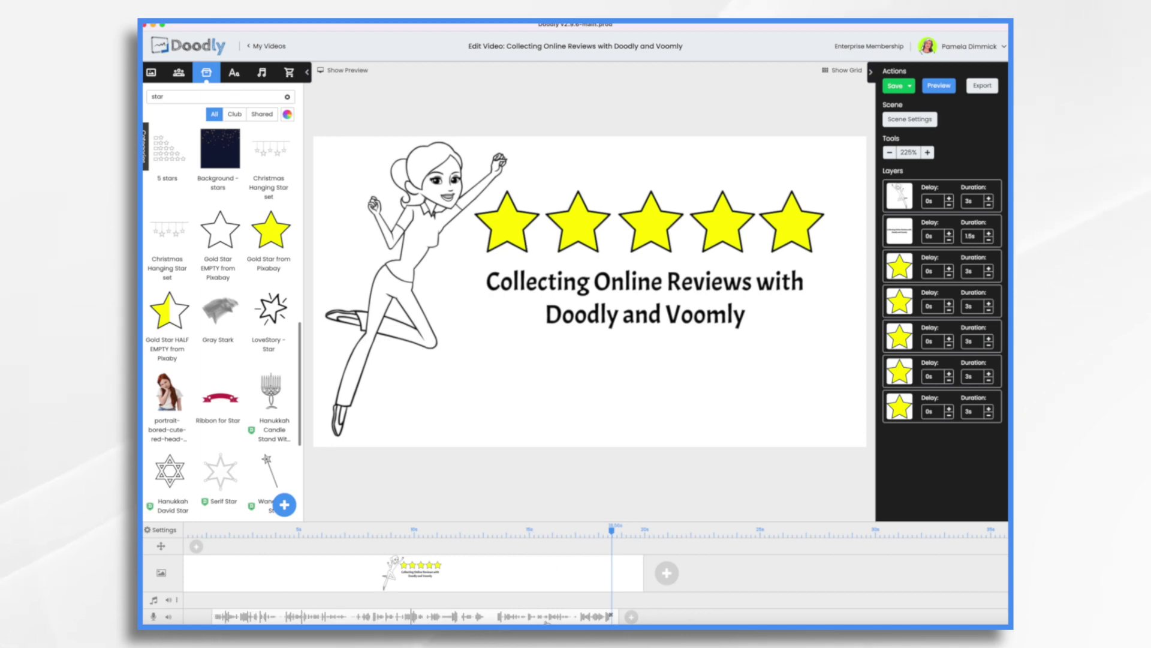
drag(491, 617, 463, 616)
key(super+s)
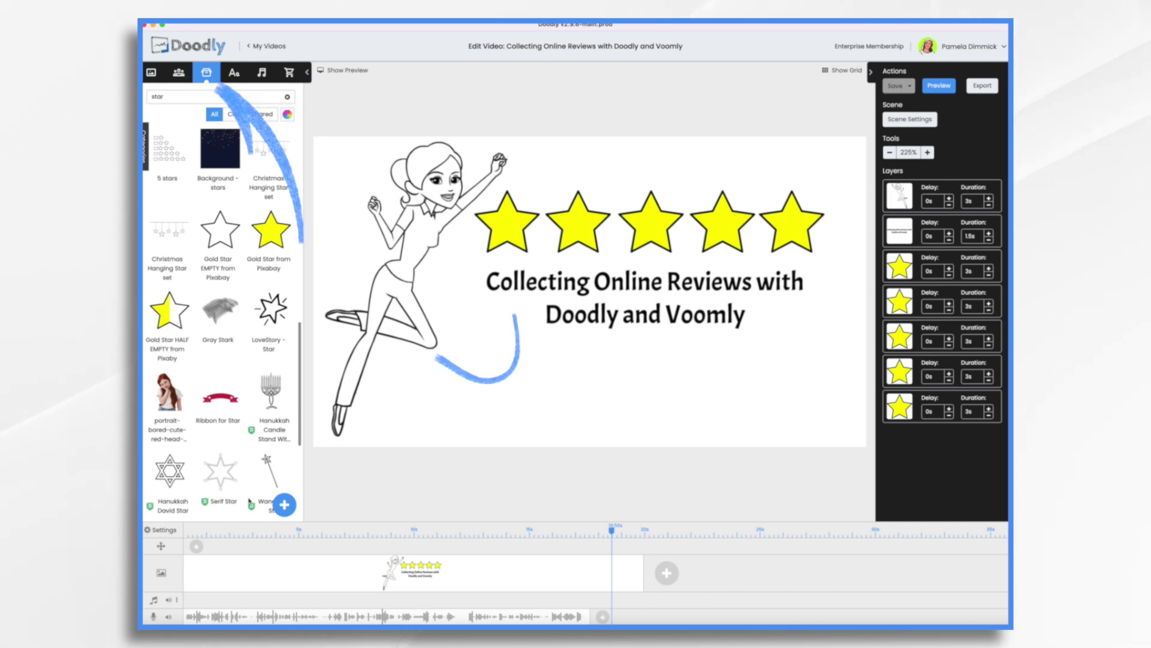
- Upload ACME PACKAGING LOGO.png as a new prop titled ACME PACKAGING LOGO
click(286, 507)
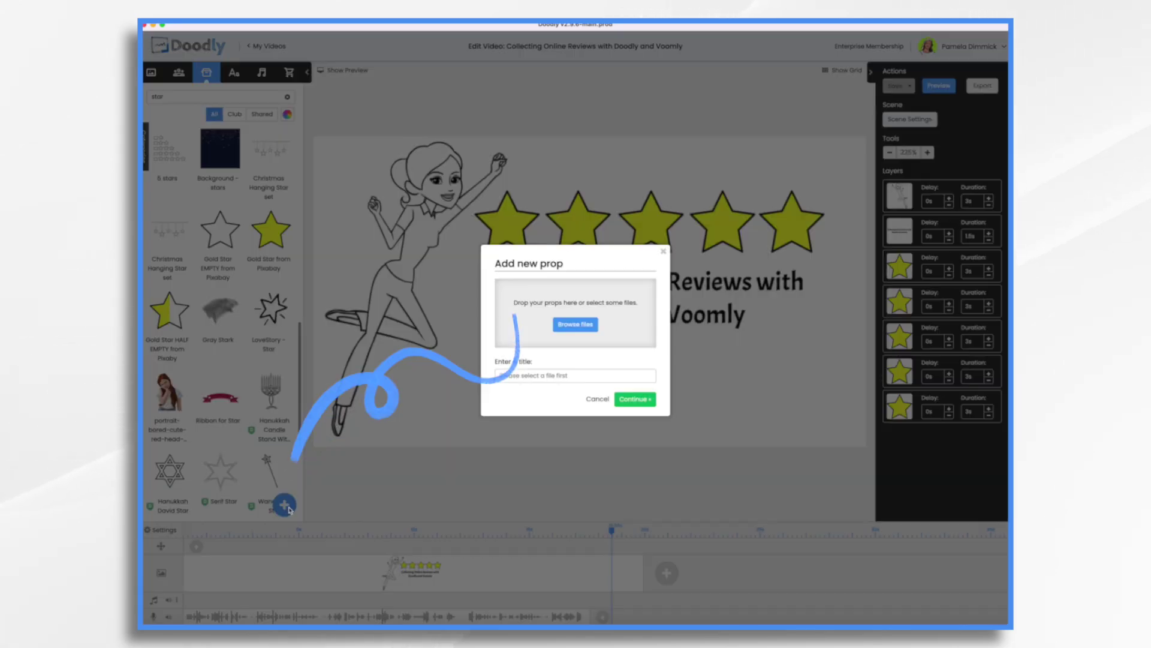
click(584, 328)
click(537, 307)
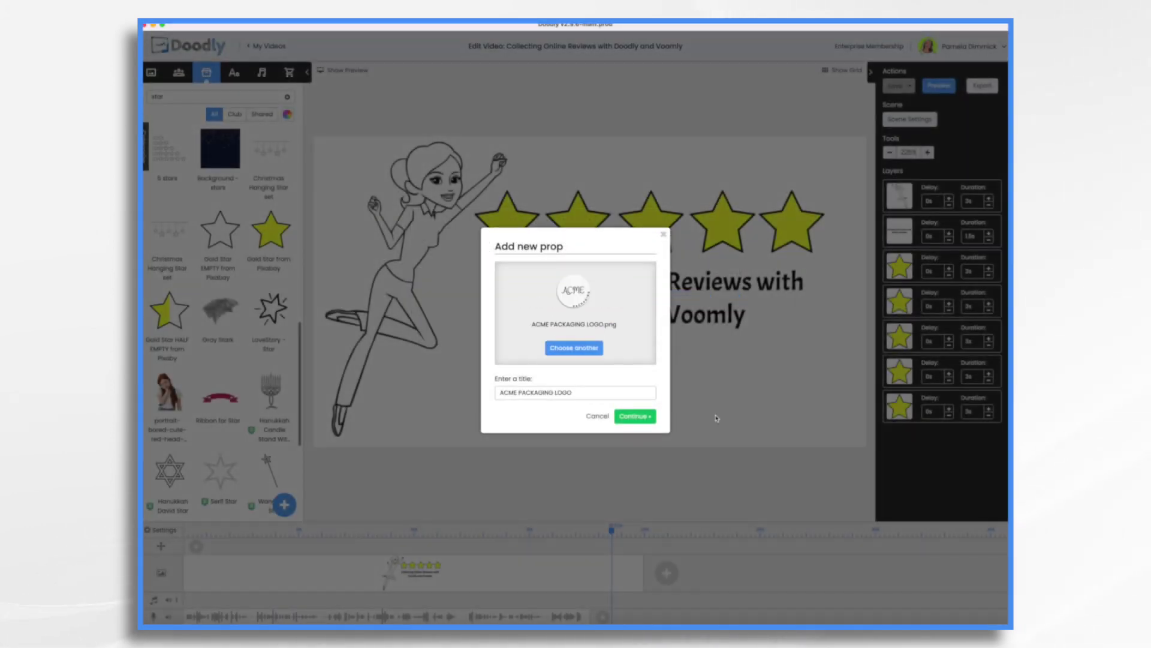
click(632, 418)
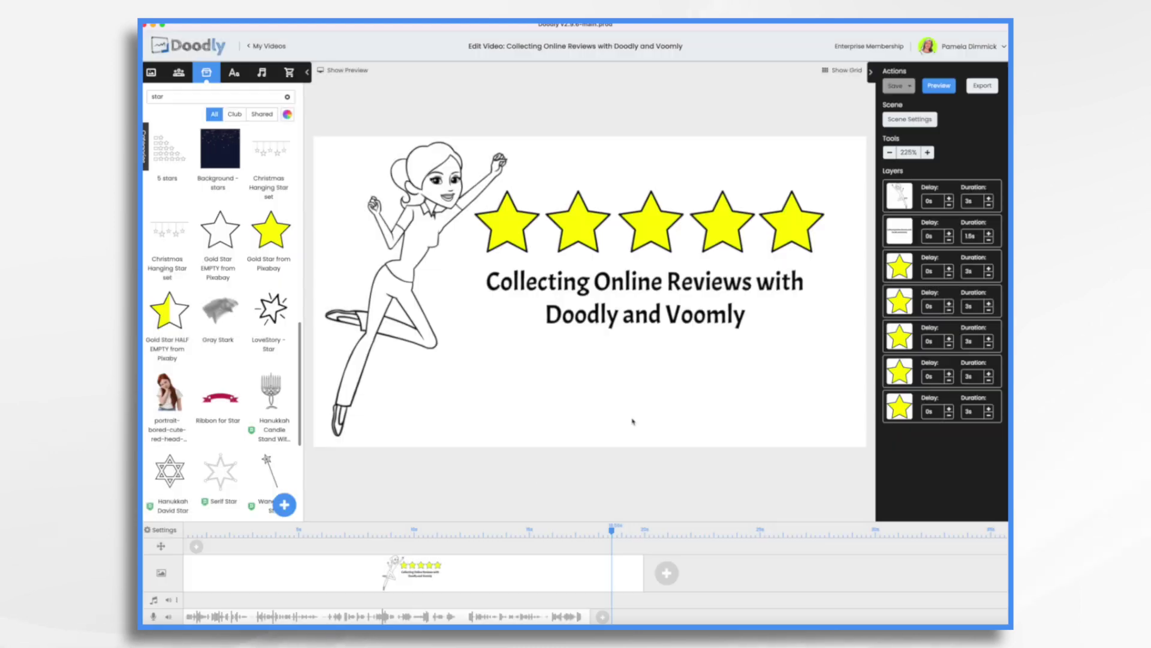
- Shrink the ACME logo to about half its size and place it in the scene's lower-right corner
drag(587, 317, 498, 393)
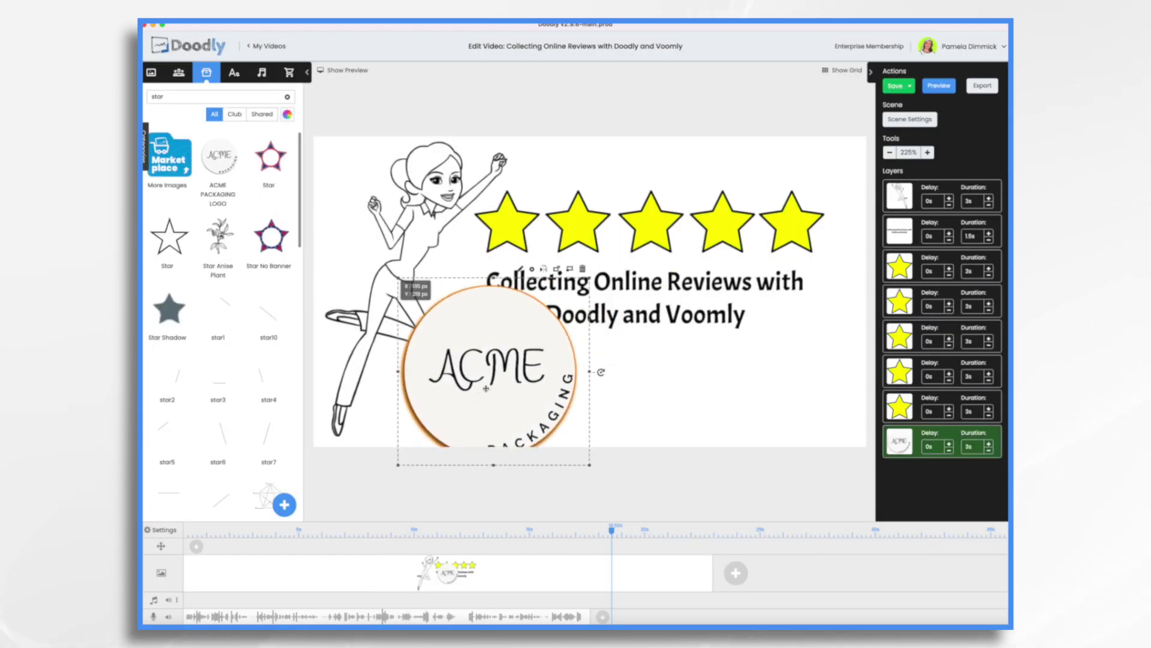
drag(591, 470, 502, 379)
drag(447, 327, 805, 386)
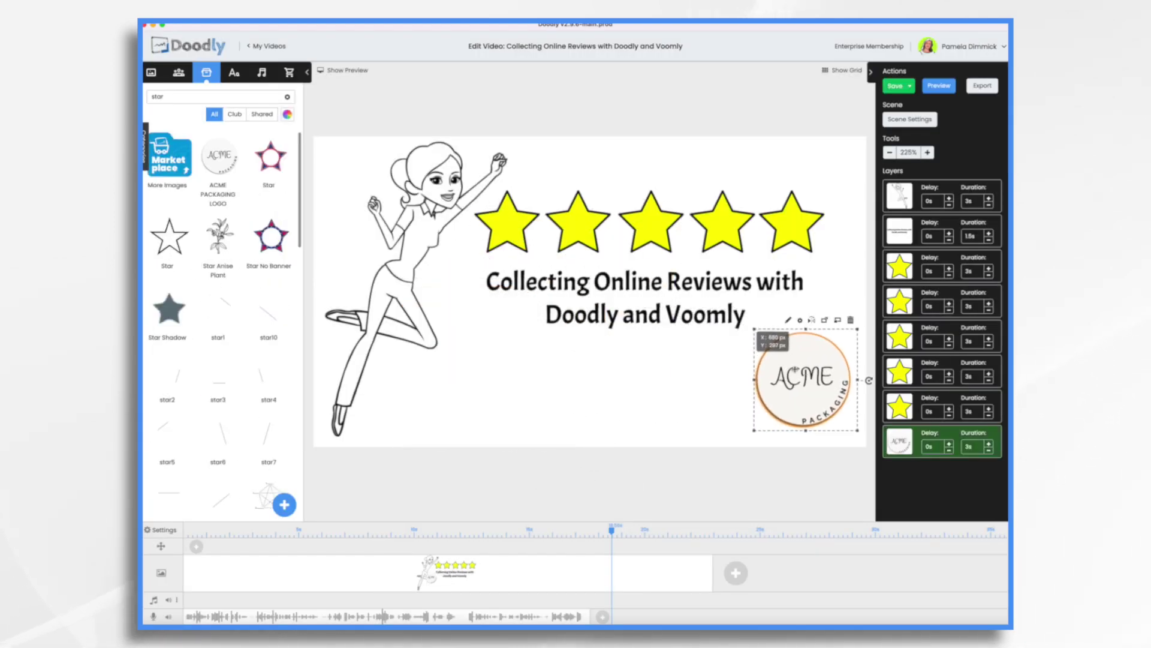
- Replace the title text below the stars with "Your opinion is important. Please leave a review."
click(589, 277)
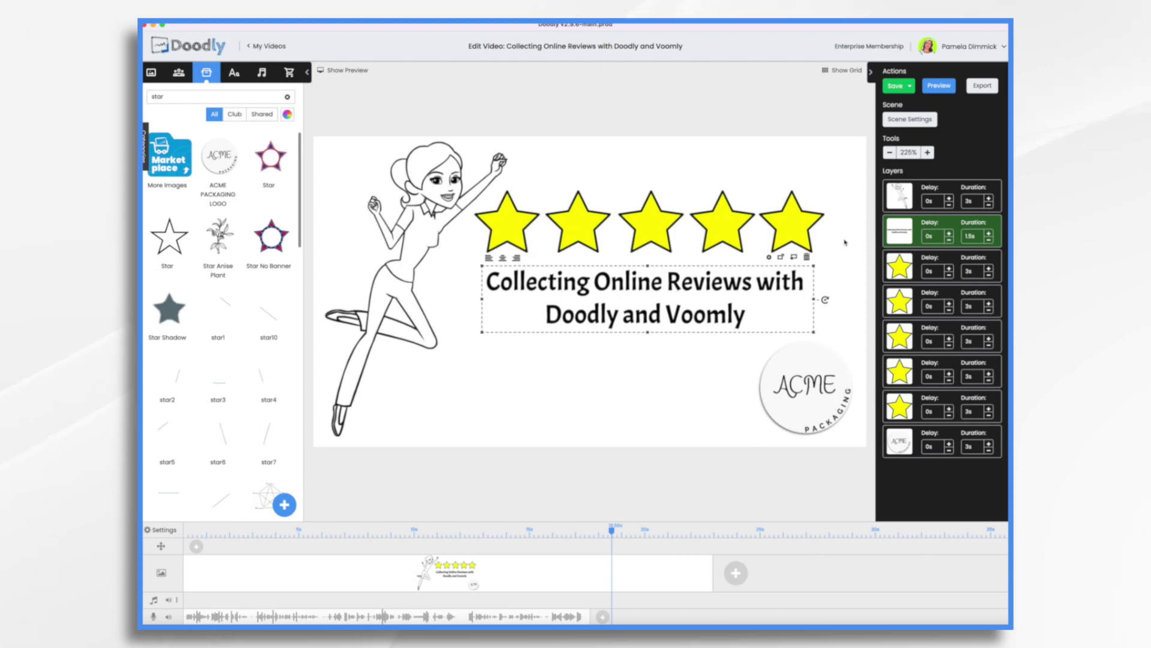
double_click(605, 290)
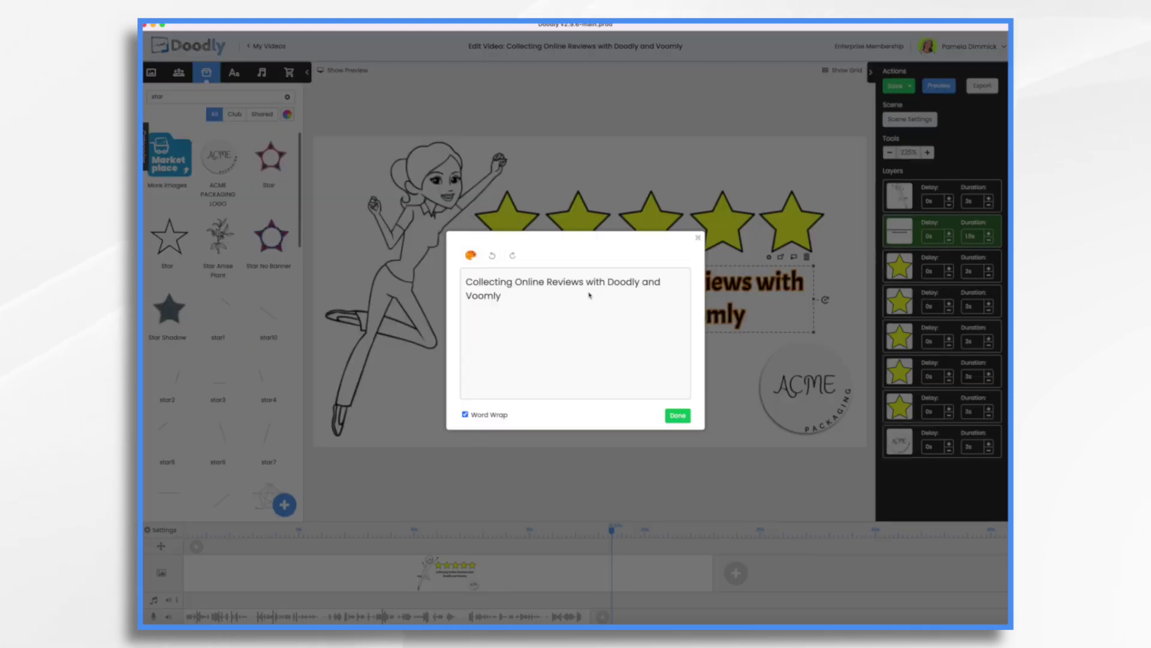
key(super+a)
key(BackSpace)
text(Your opinion is import)
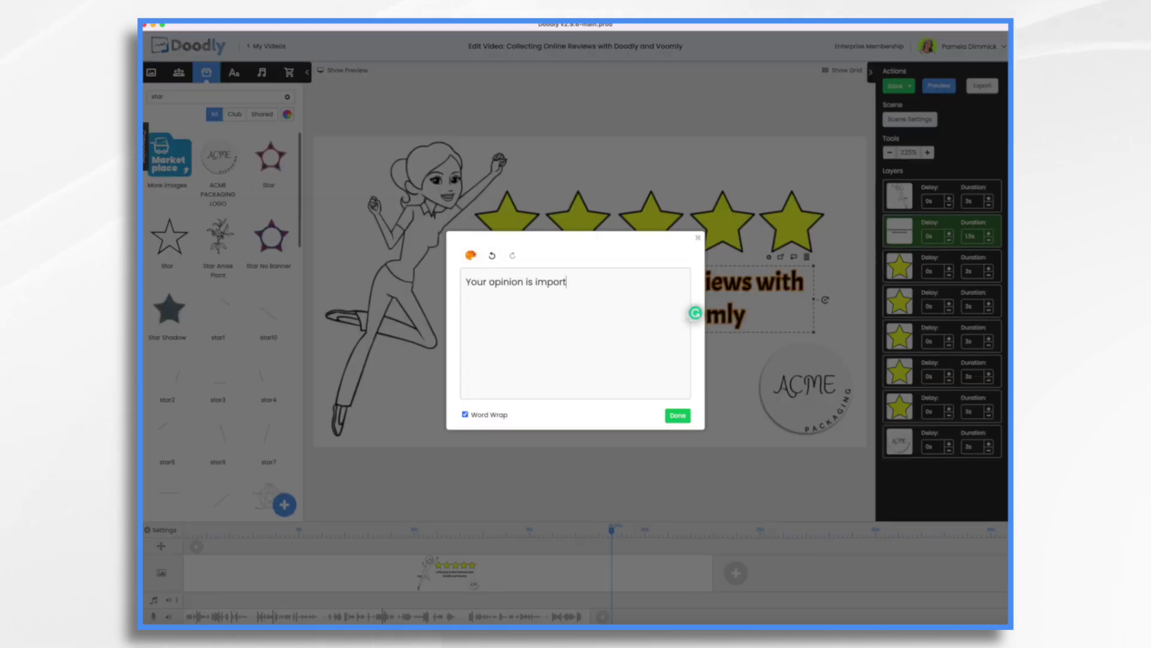
text(ant. Please leave a review.)
click(364, 336)
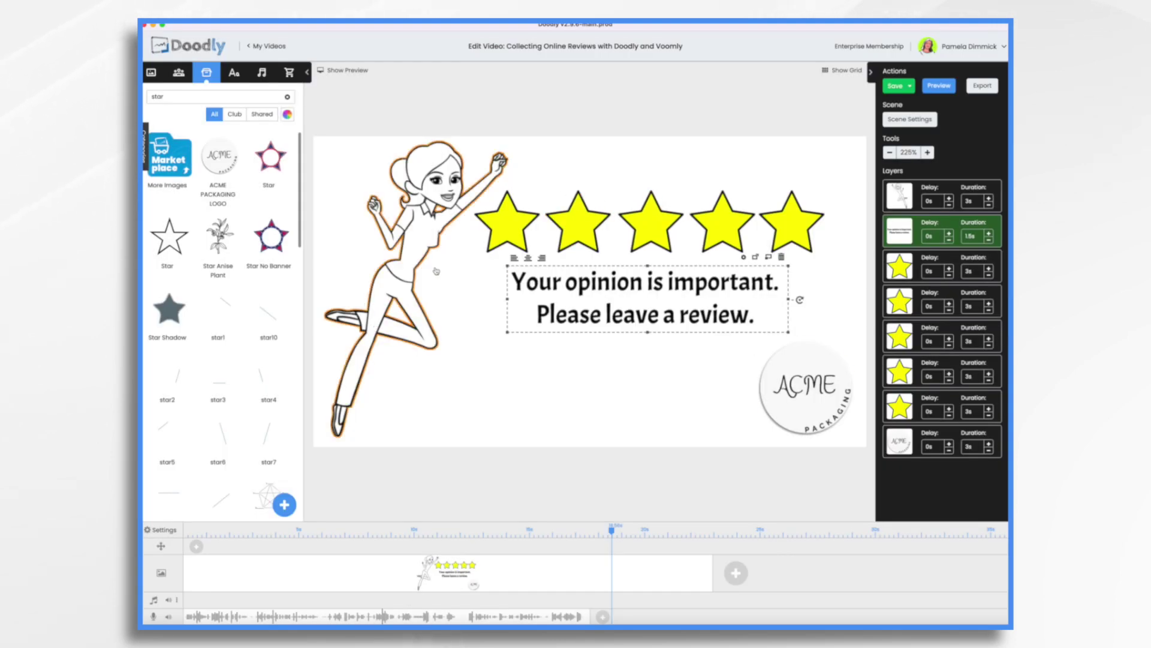
click(642, 403)
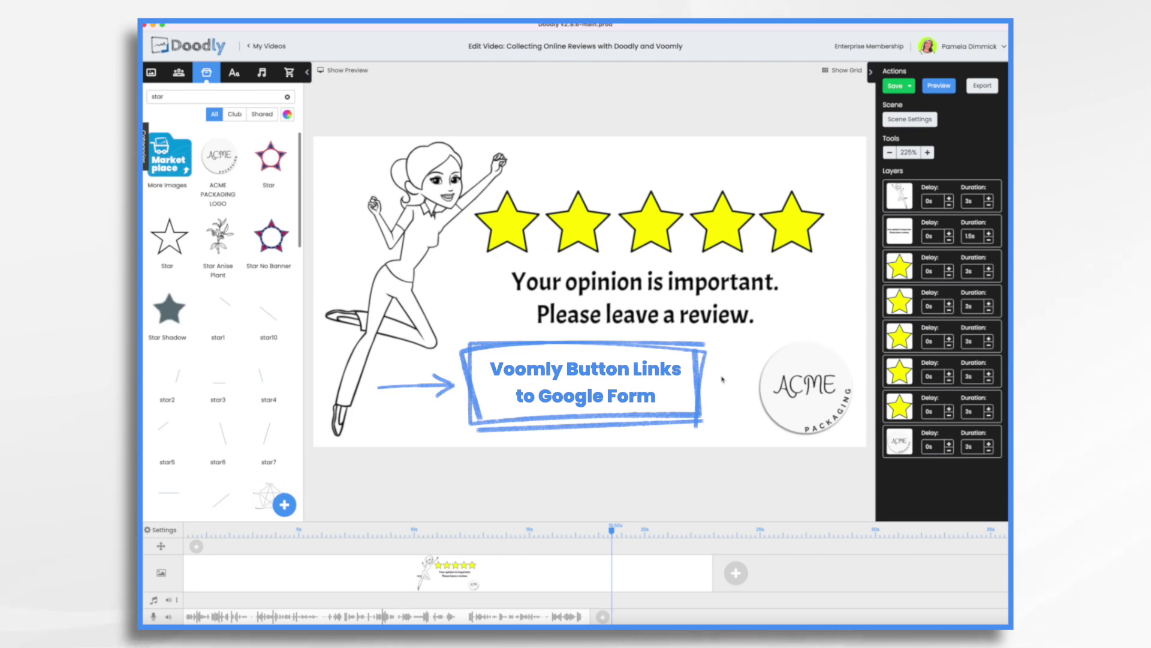
- Add a reduced Arrow Right prop beside the woman's legs and label it "Click Here" in Caveat-Bold
text(arrow)
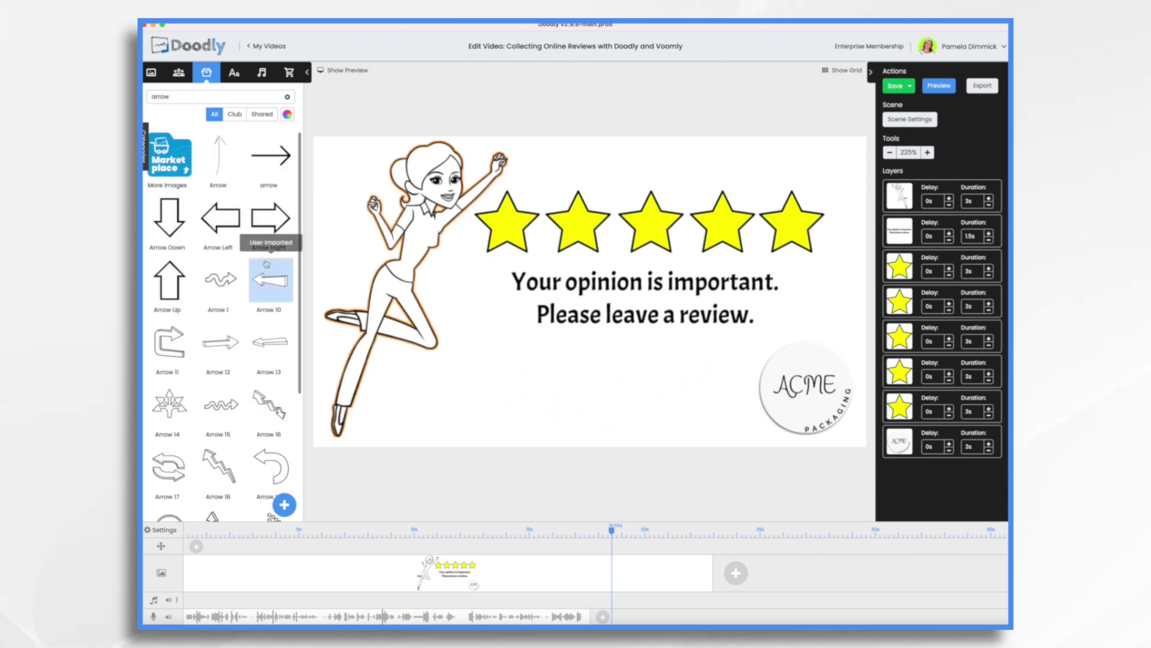
drag(271, 220, 443, 393)
drag(566, 476, 526, 427)
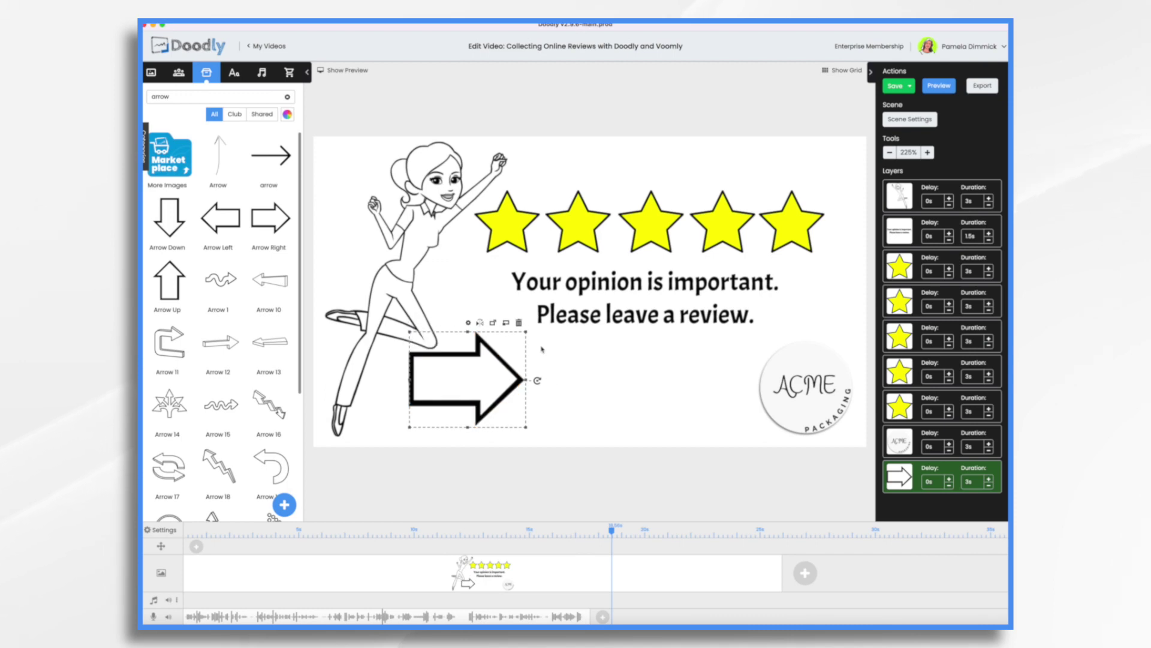
click(233, 73)
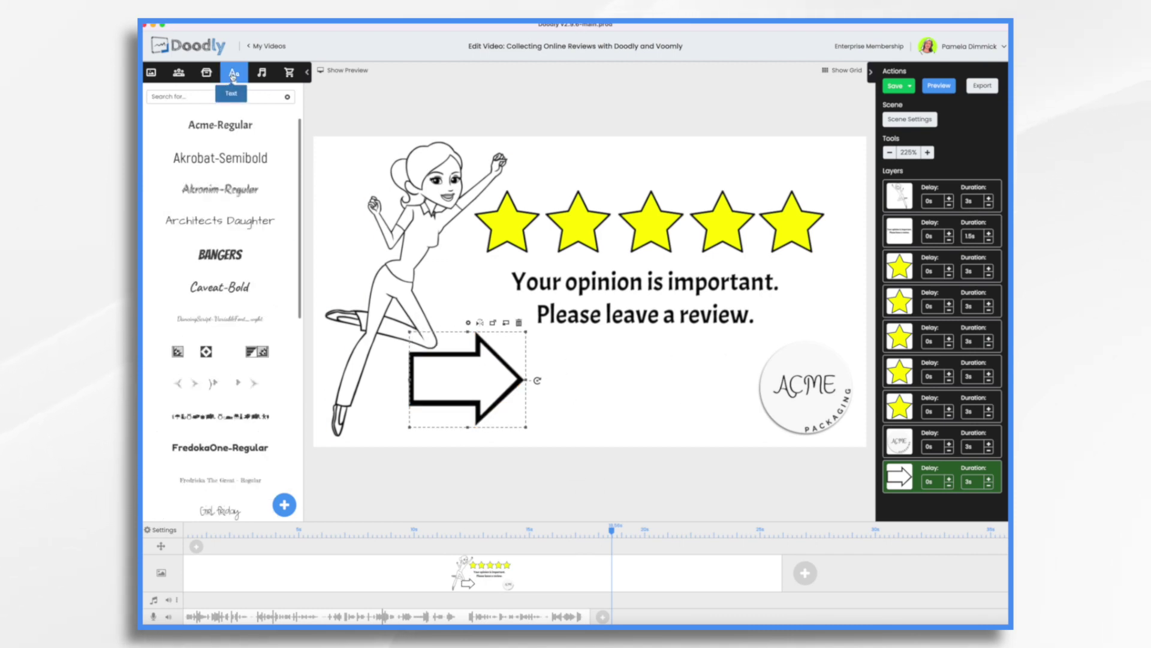
drag(220, 287, 336, 324)
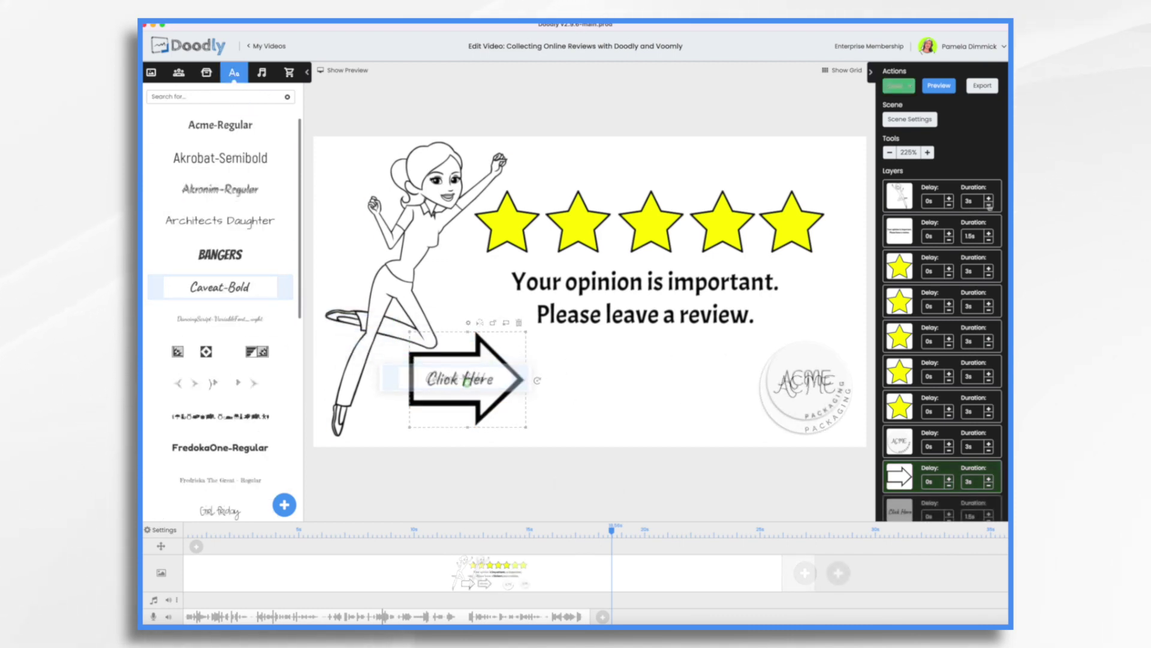
- Set the woman layer's drawing duration to 2s and play a preview of the video
click(989, 205)
click(990, 205)
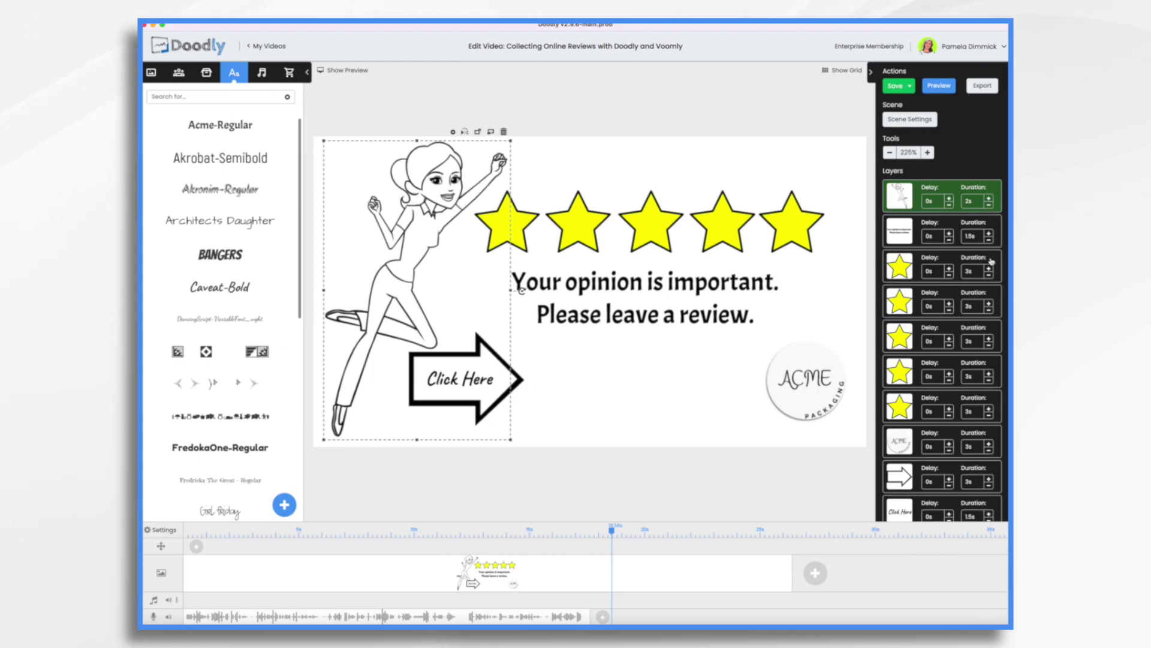
click(939, 85)
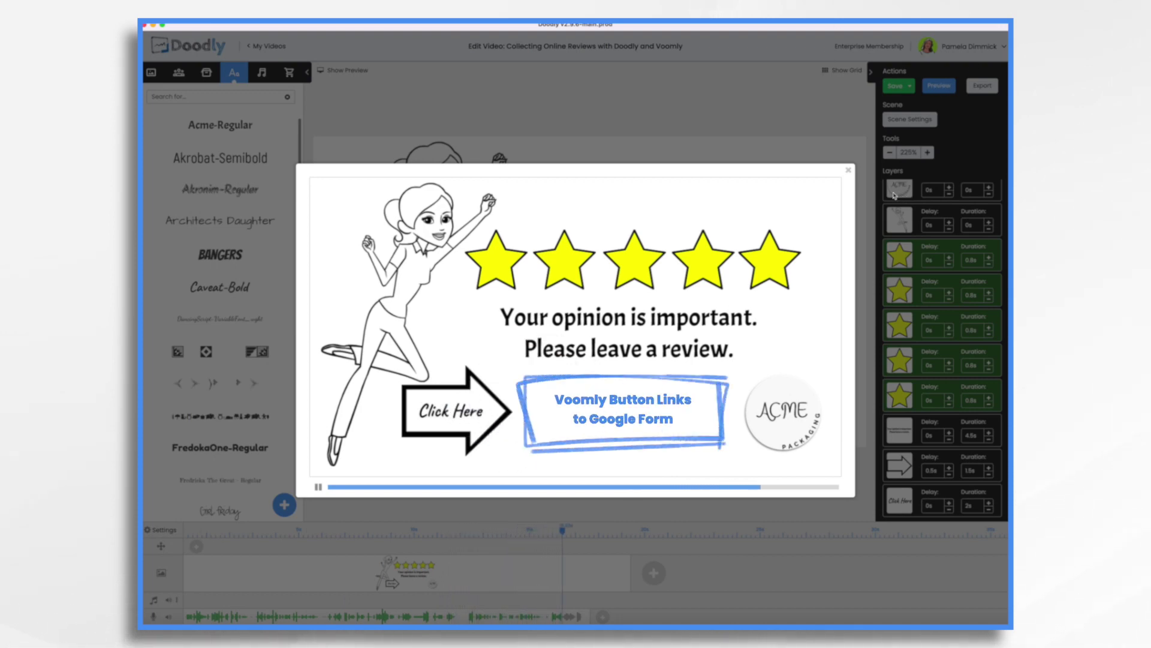
click(849, 171)
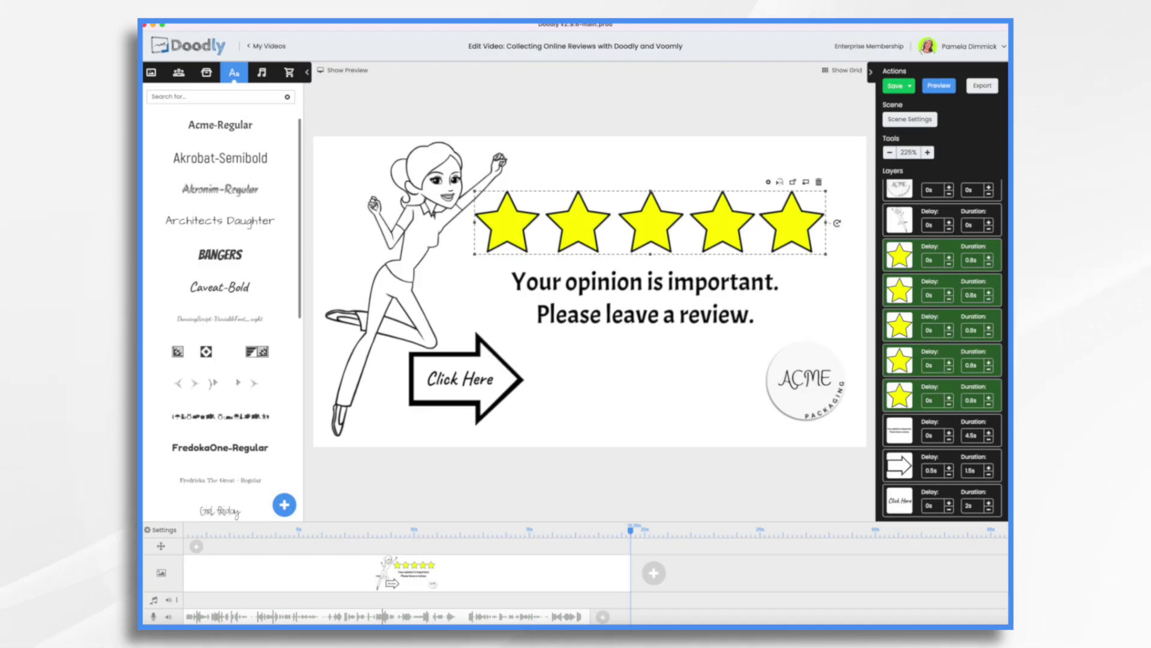
- Export the video as an MP4 with a different resolution preset, 30 FPS and Maximum (100%) quality
click(982, 85)
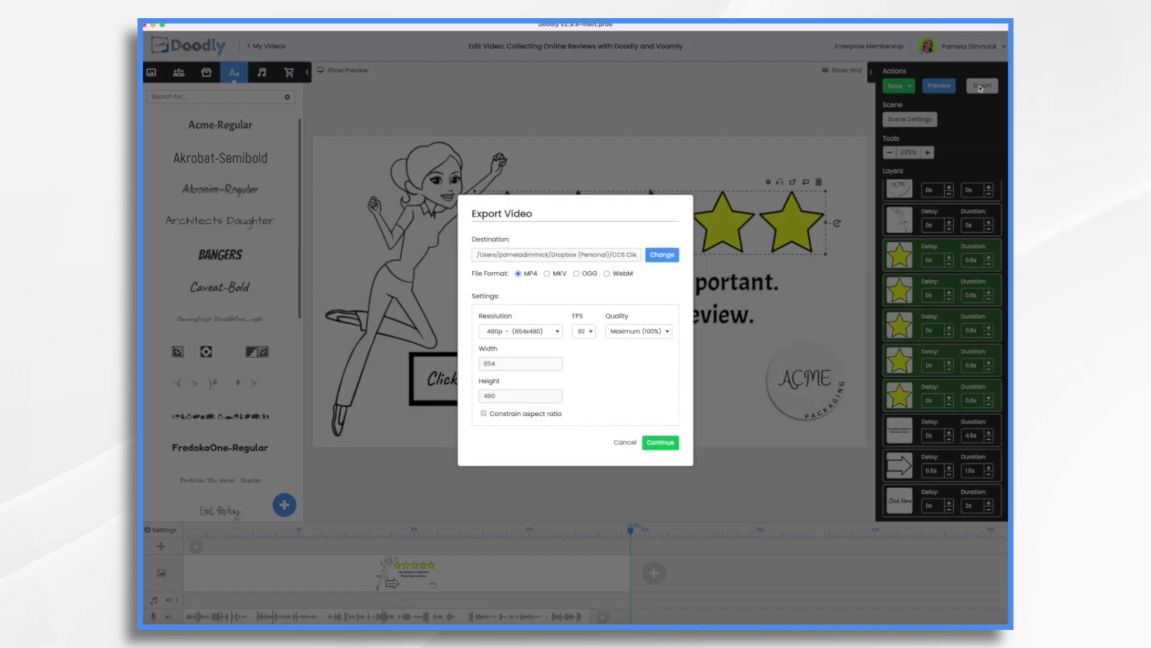
click(555, 331)
click(518, 342)
click(660, 442)
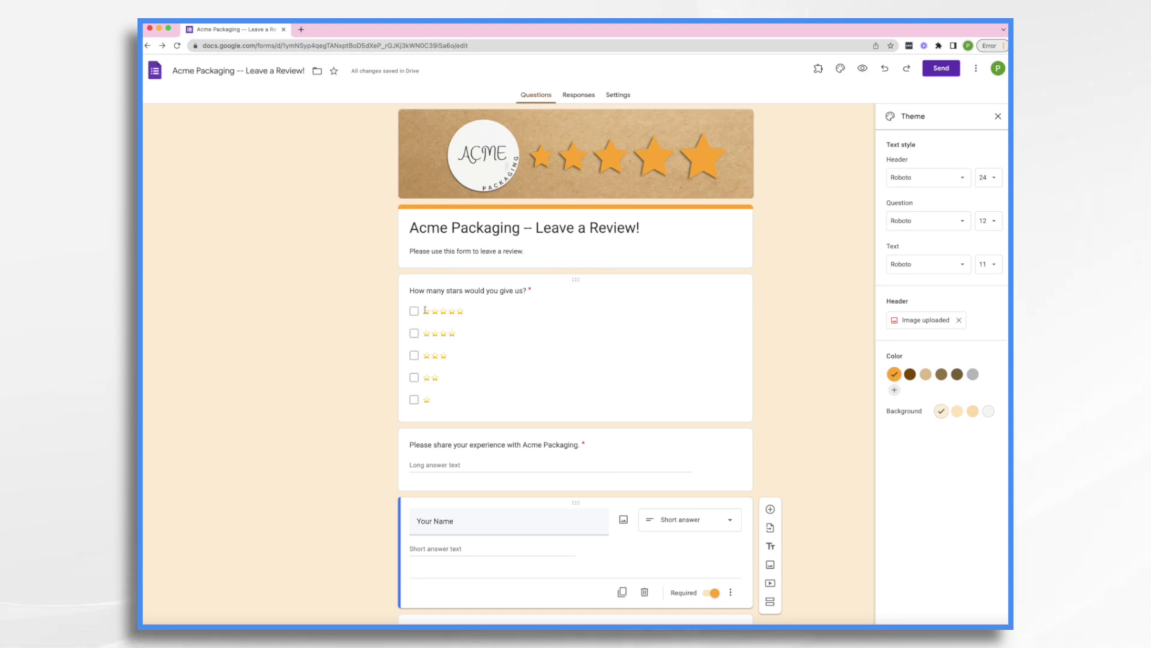
- Switch to Google Forms and look through the Acme Packaging review form's questions and thank-you section
scroll(415, 412, down, 2)
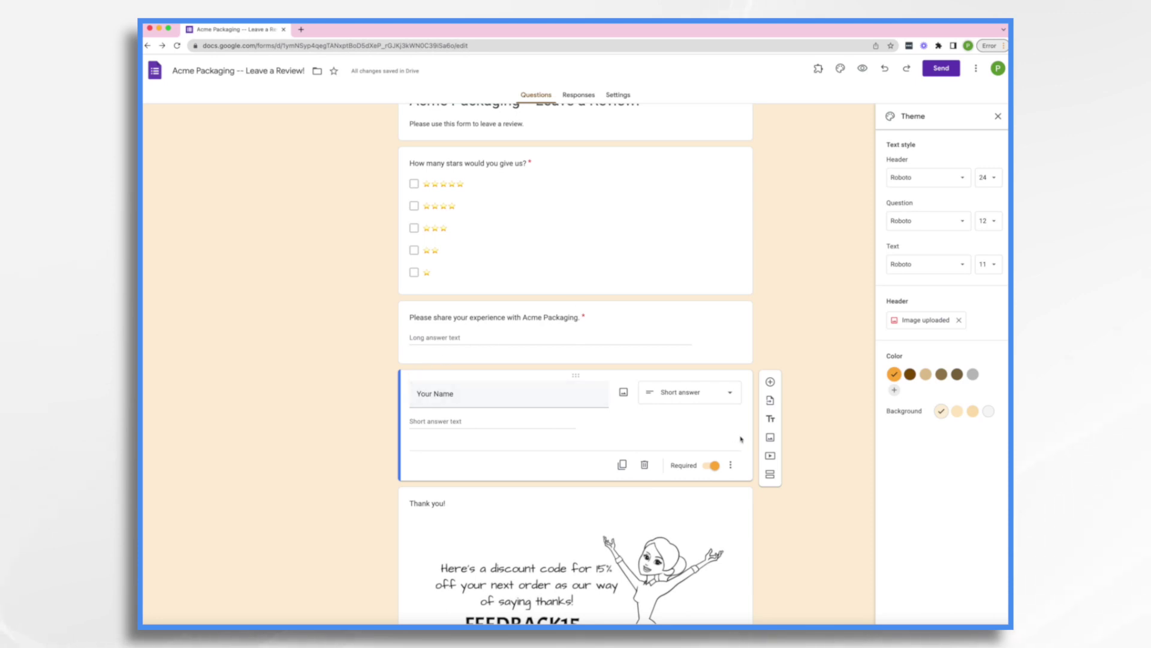
scroll(620, 447, down, 2)
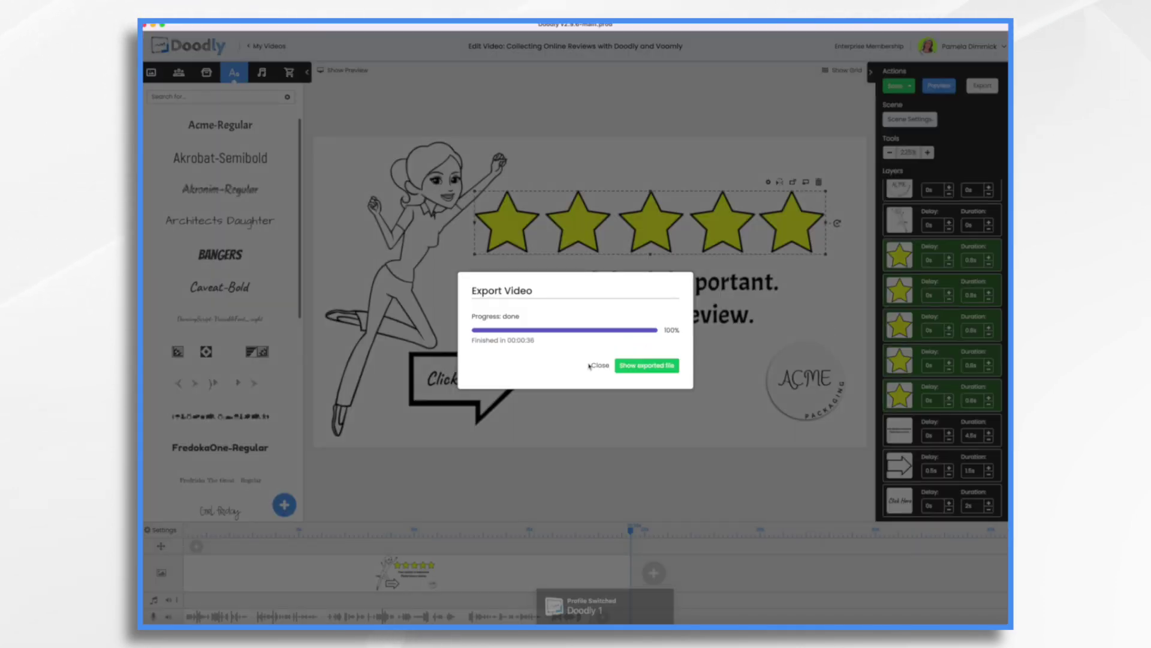
- Back in Doodly, dismiss the finished export and save the scene as a PNG image at 720p (1280x720) with its background
click(600, 365)
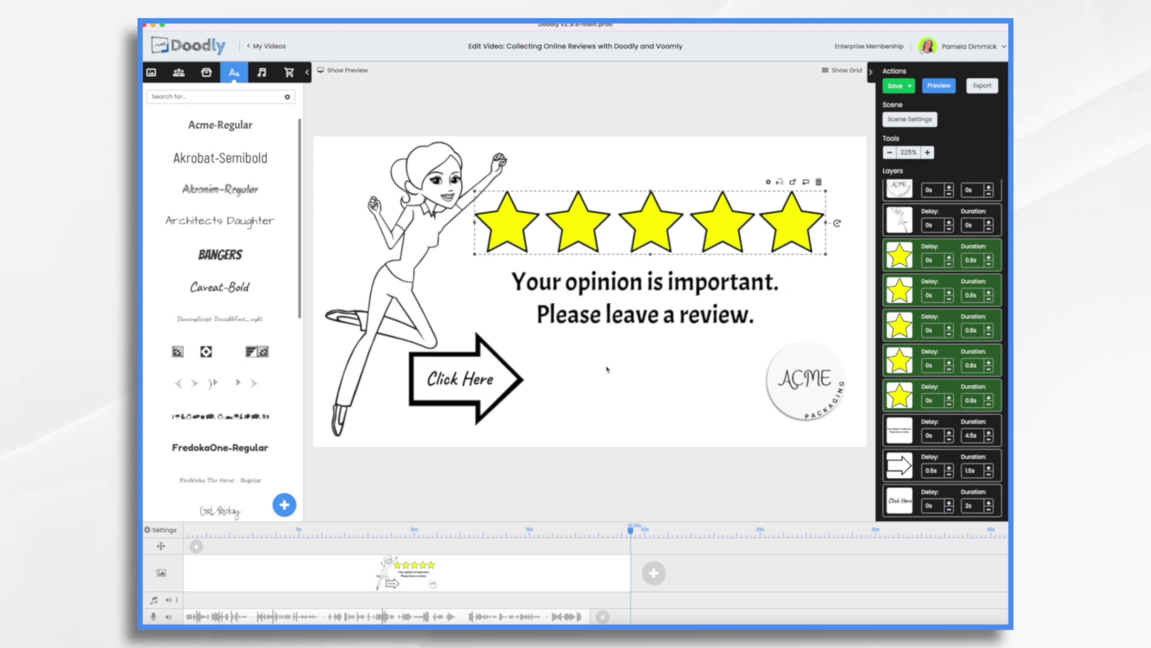
right_click(489, 574)
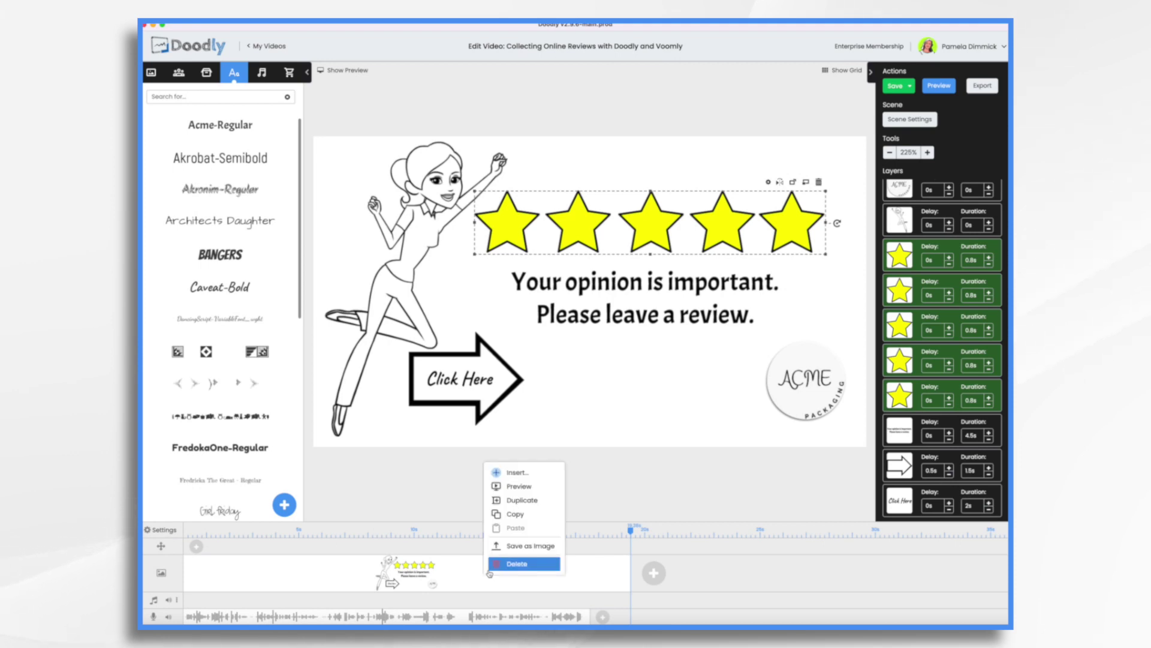
click(521, 545)
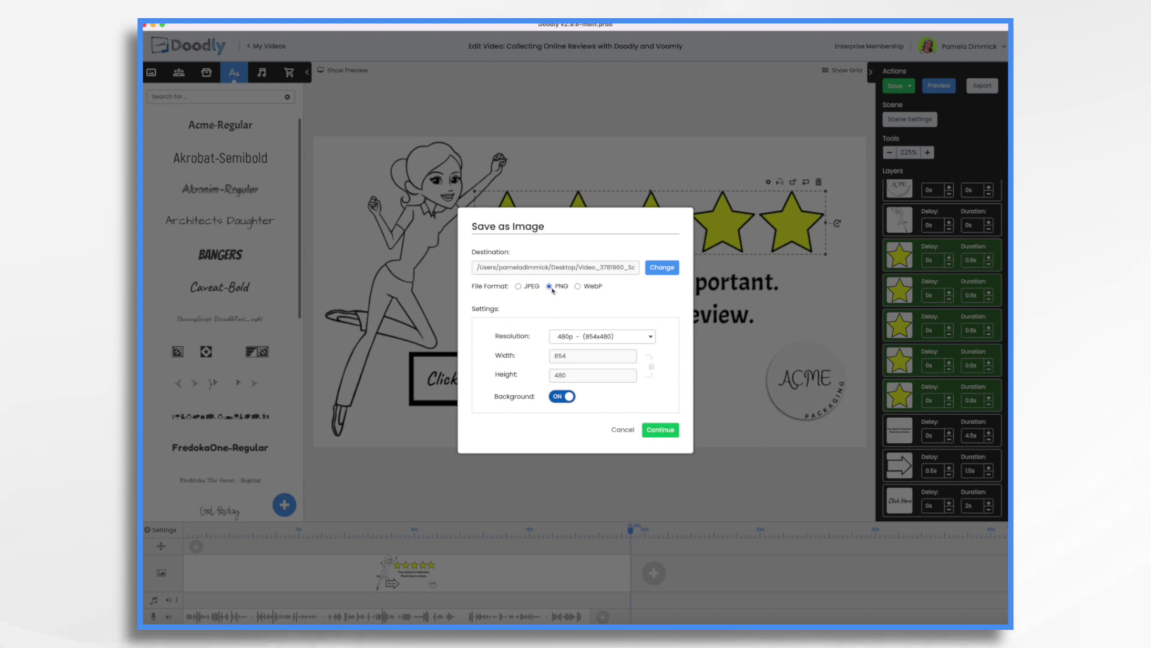
click(575, 340)
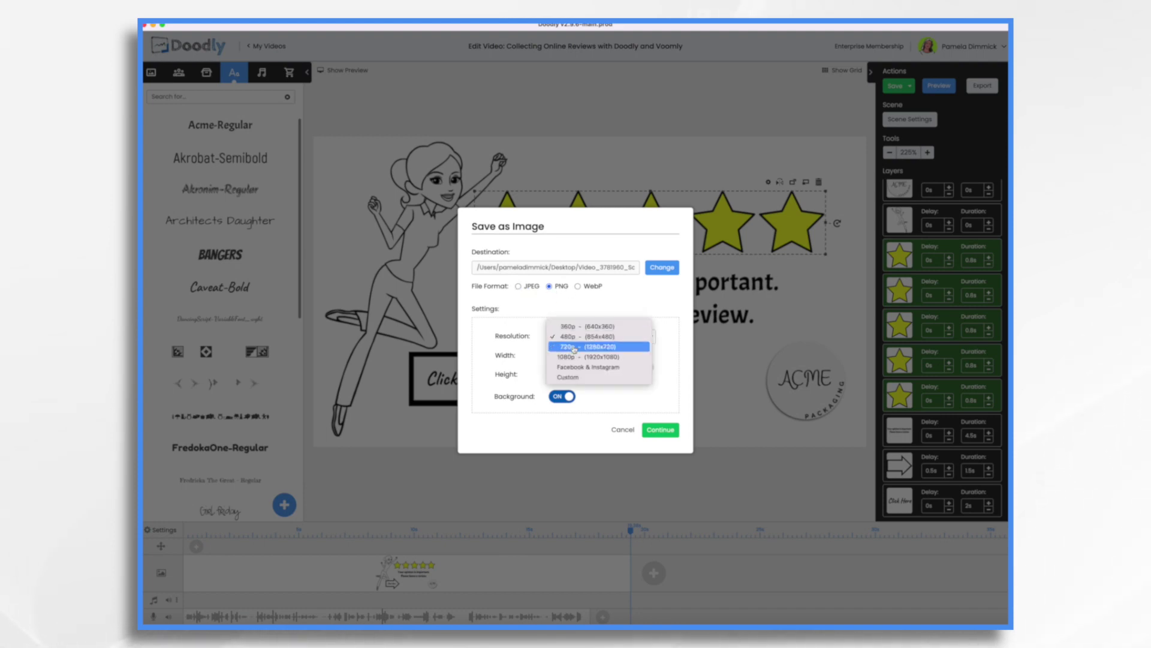
click(575, 348)
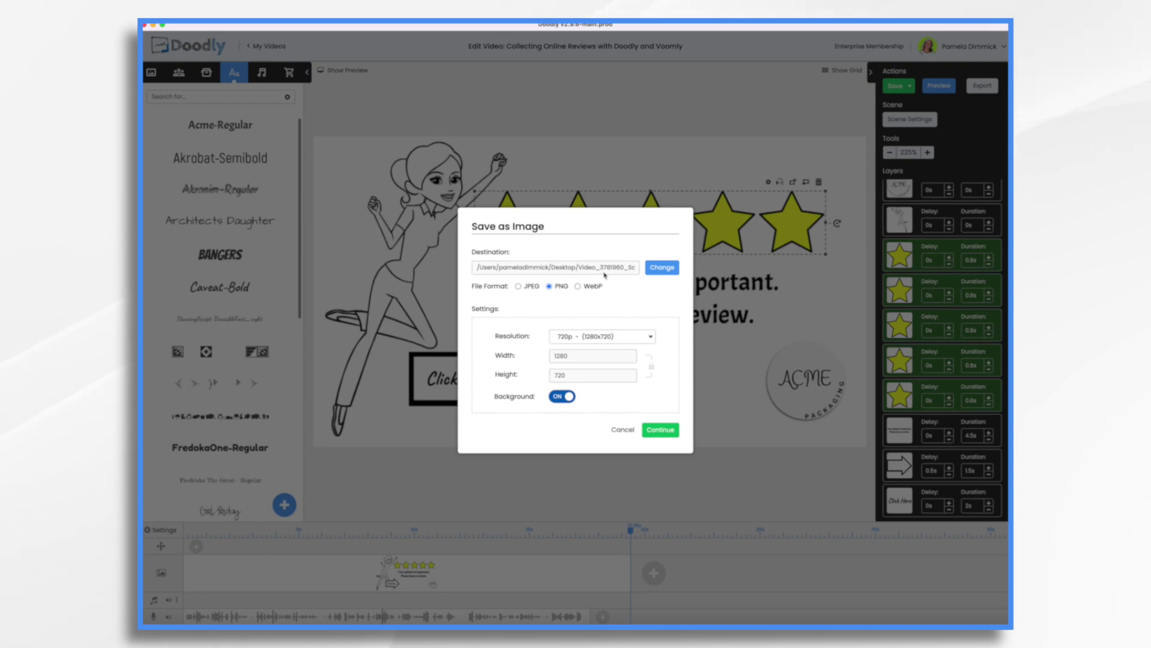
click(661, 428)
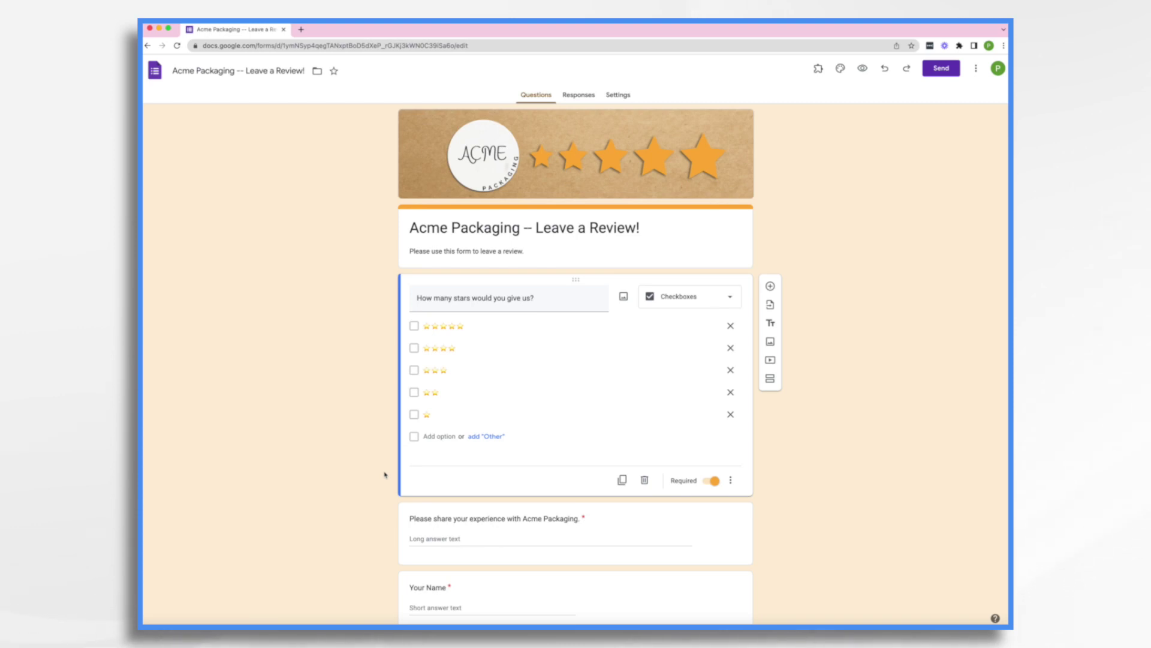
- In the Google Forms send options, get the review form's link, shorten its URL and copy it
click(941, 69)
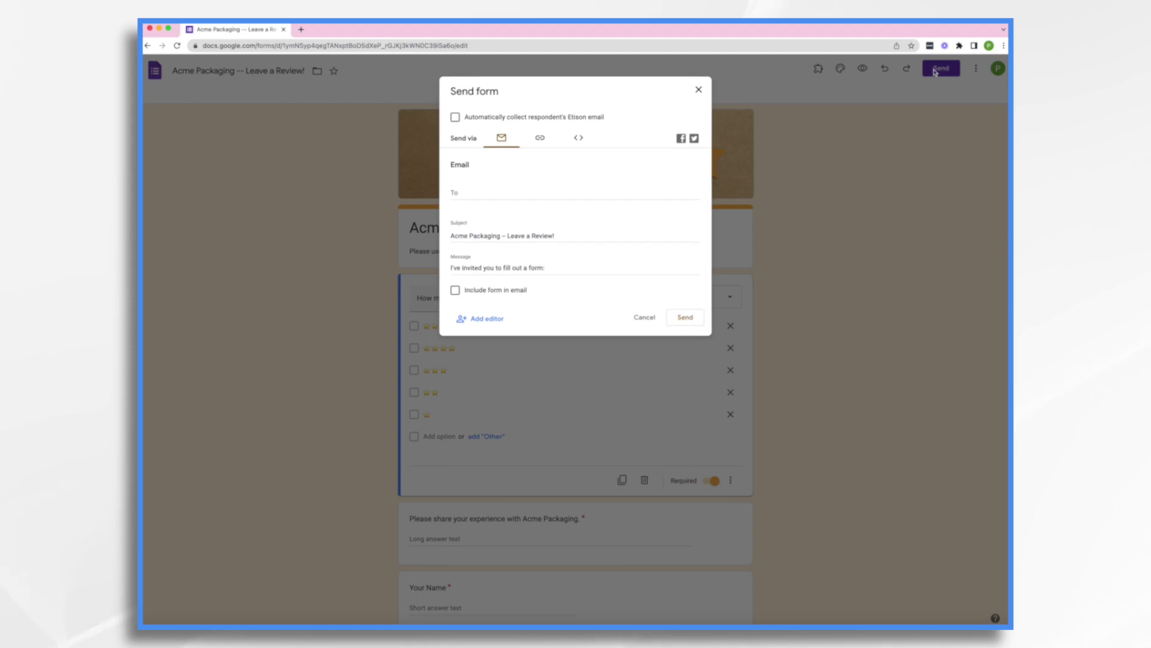
click(540, 139)
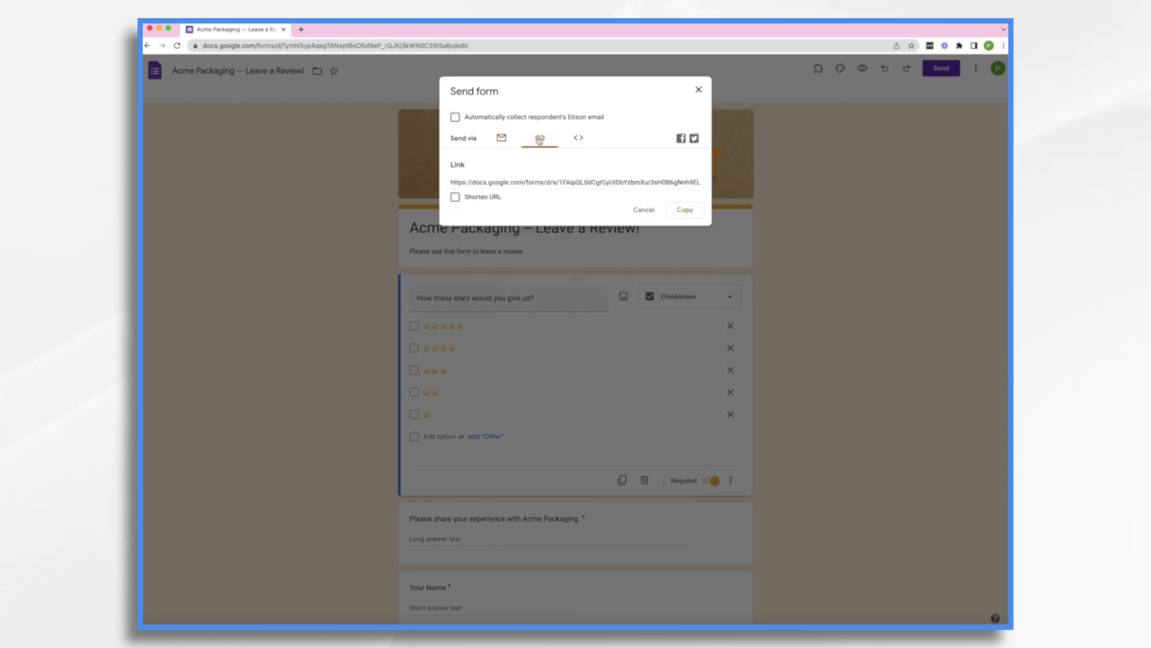
click(456, 198)
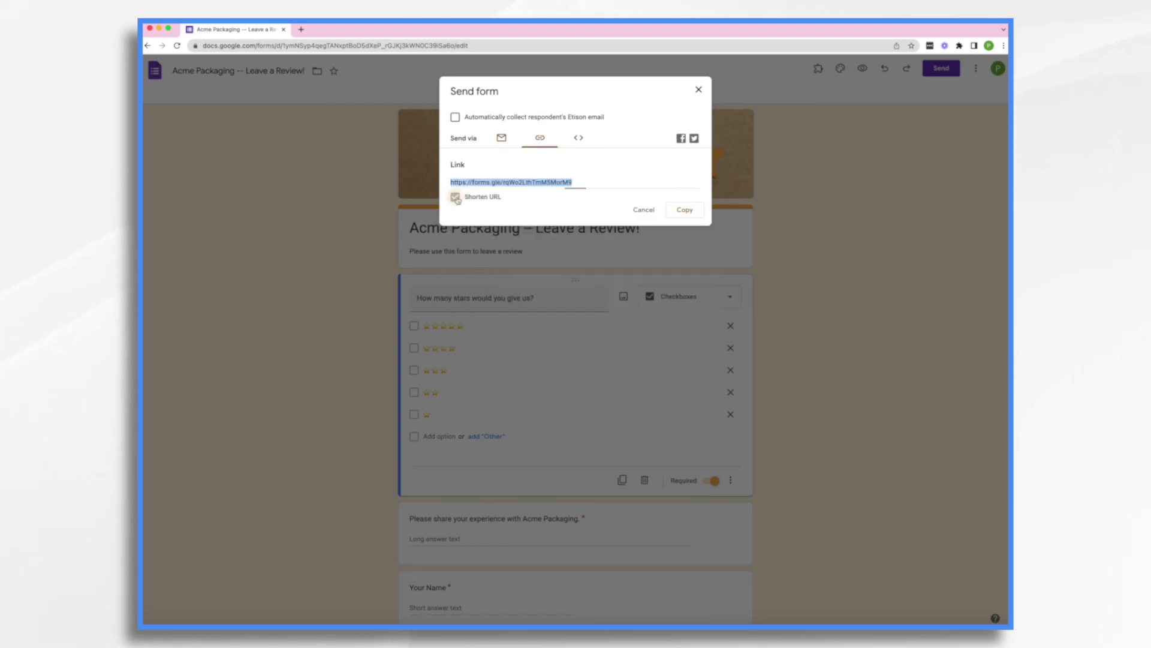
click(684, 210)
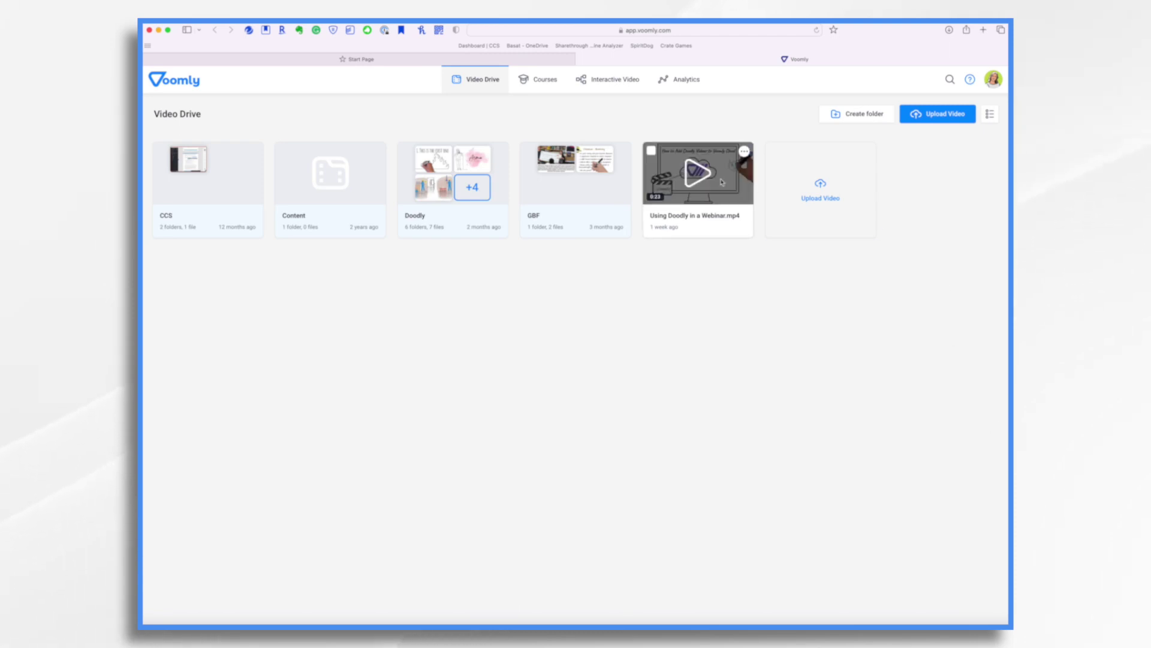
- Switch to Voomly and upload "Collecting Online Reviews with Doodly and Voomly.mp4" from the Week 8 folder to the Video Drive
click(805, 193)
double_click(514, 280)
double_click(508, 280)
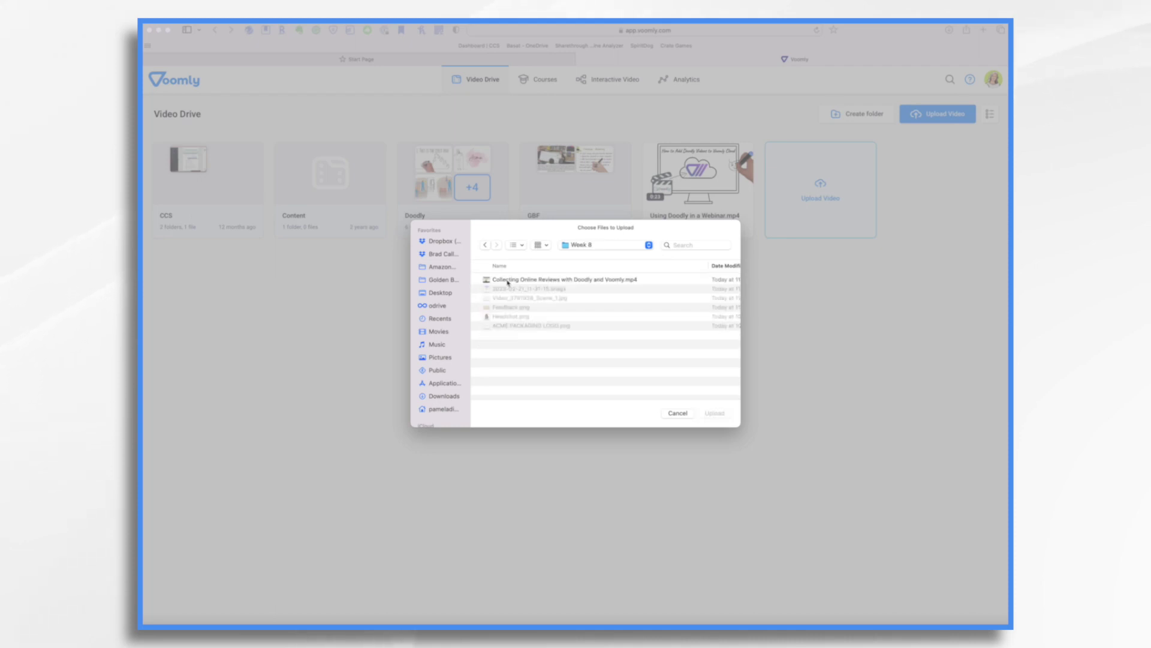
click(508, 280)
click(715, 413)
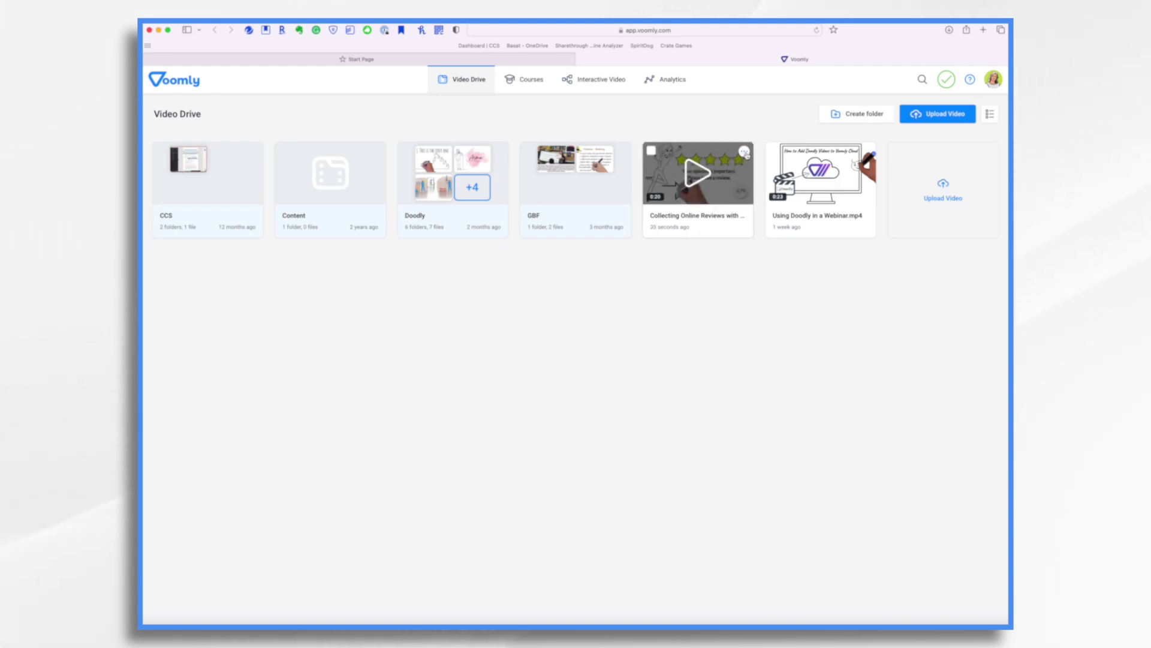
- Open the video player customization for the uploaded Collecting Online Reviews video
click(745, 153)
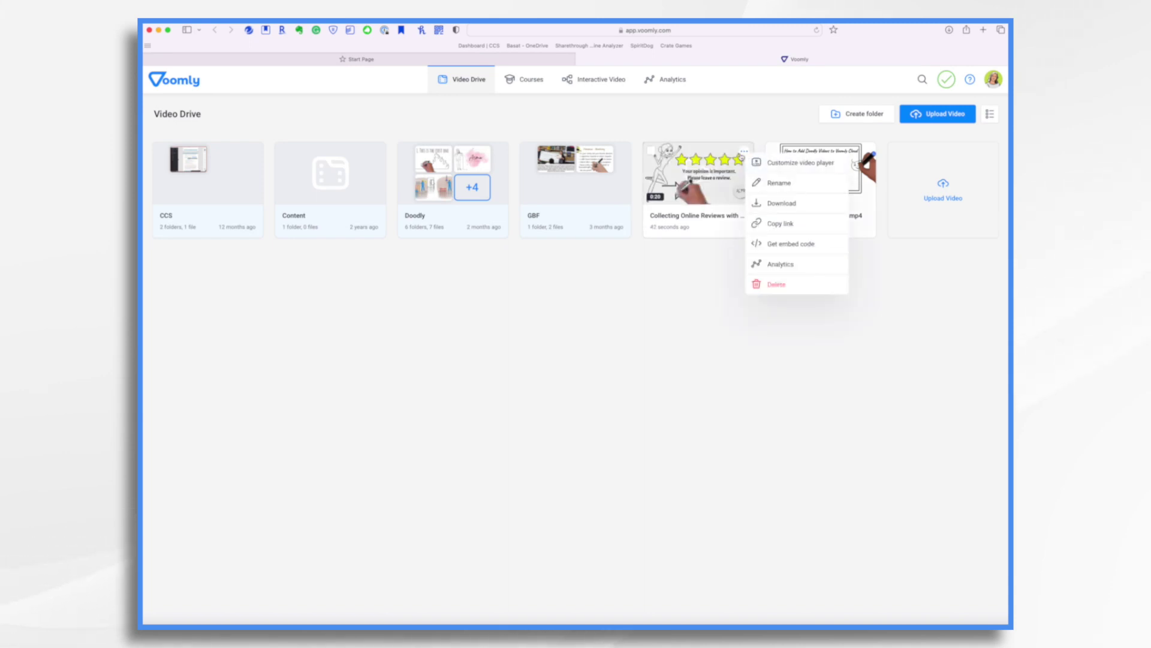
click(785, 165)
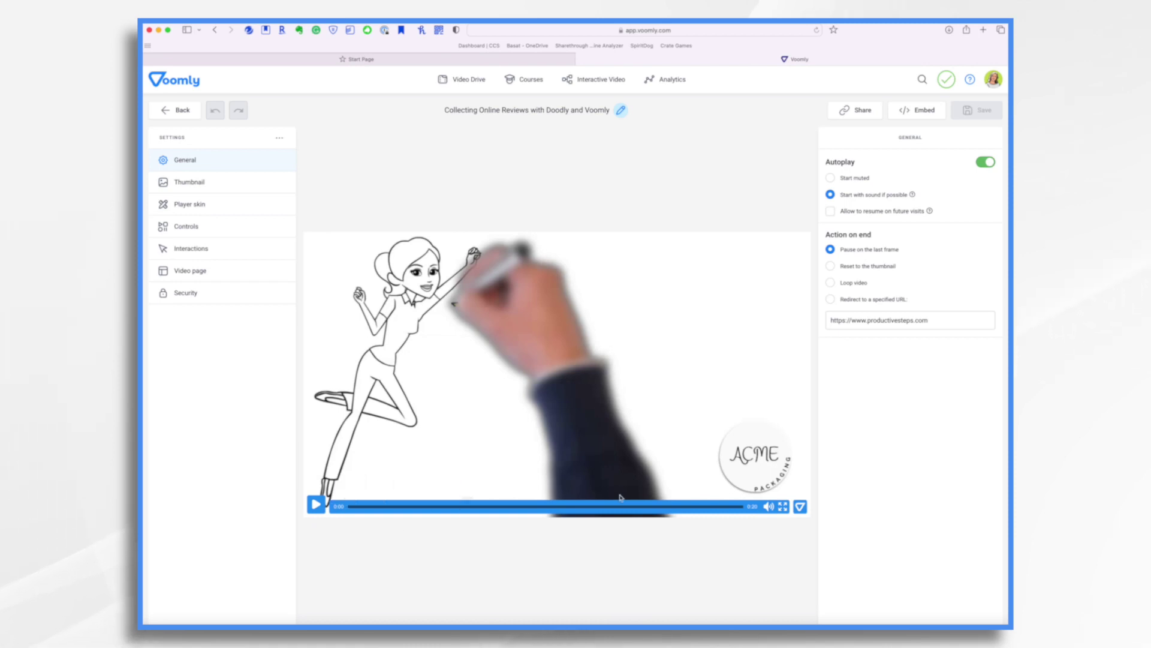
mouse_move(775, 511)
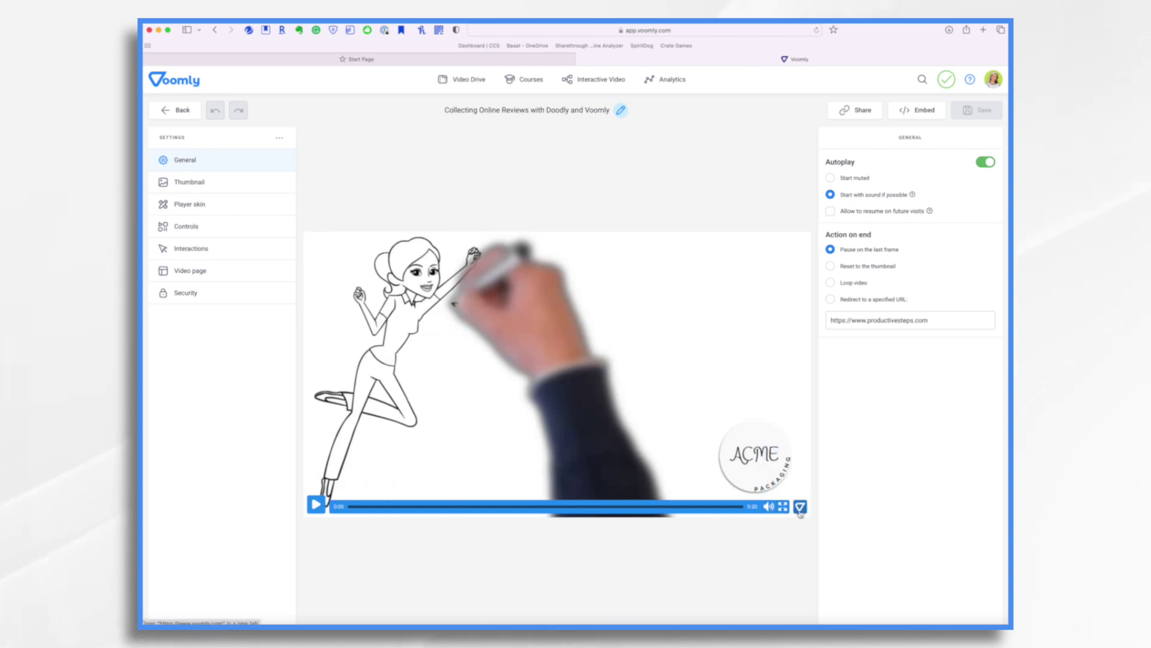
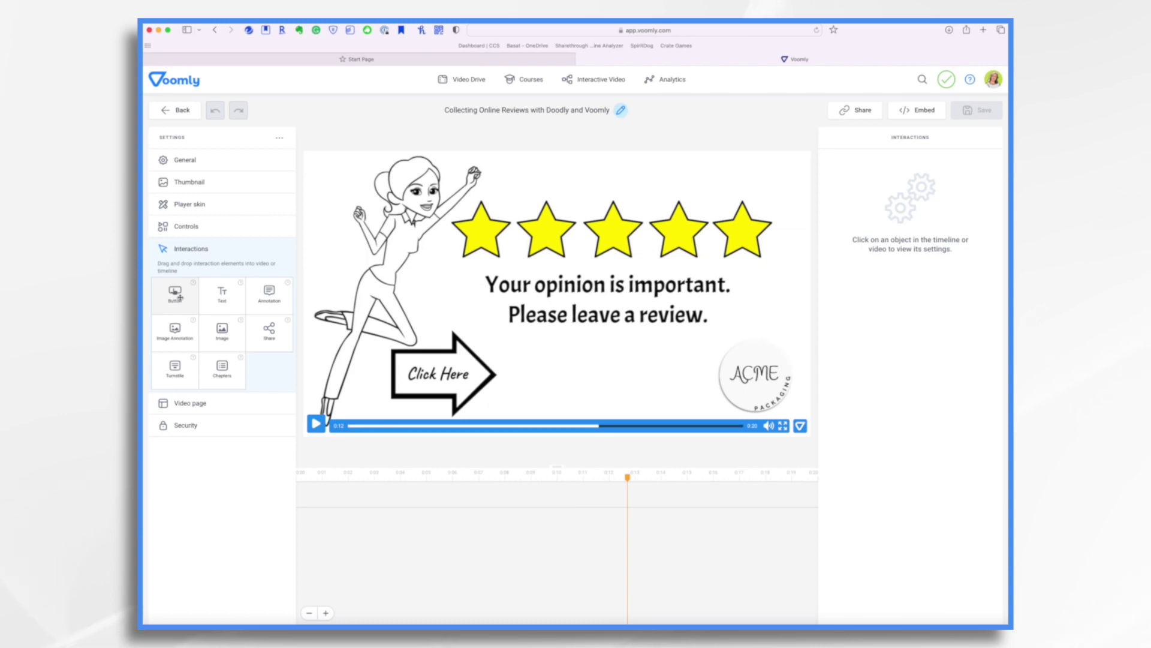
- Add a button interaction at 0:12 between the Click Here arrow and the logo, enlarge it and label it "Leave a Review NOW"
drag(180, 298, 603, 376)
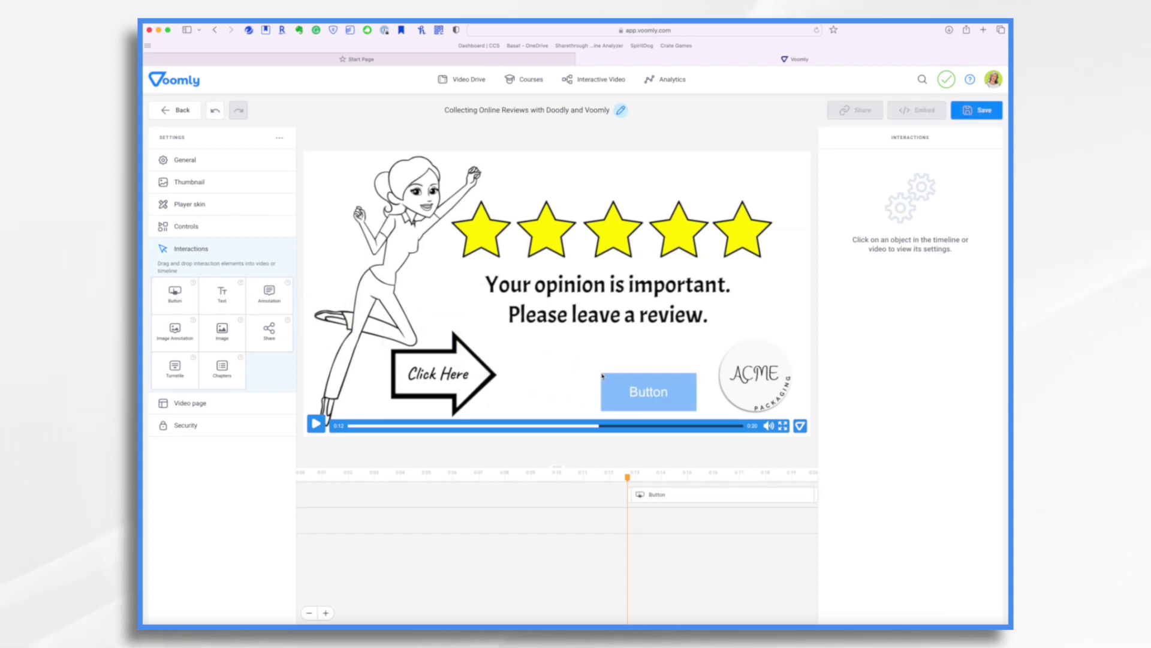
drag(697, 373, 701, 396)
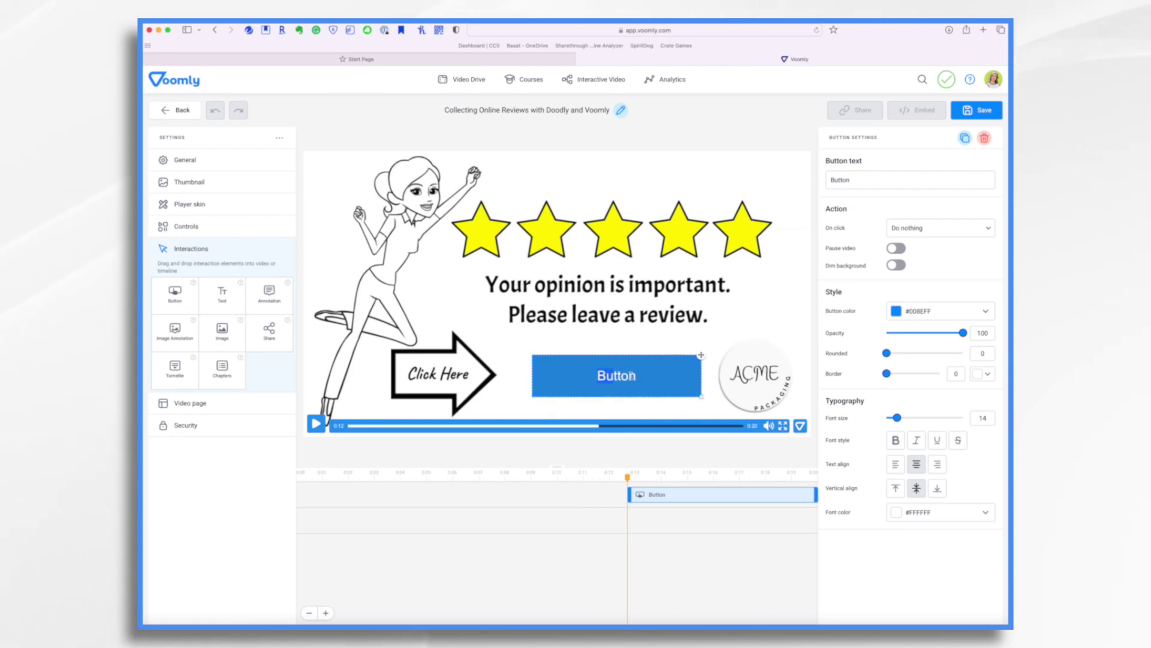
key(BackSpace)
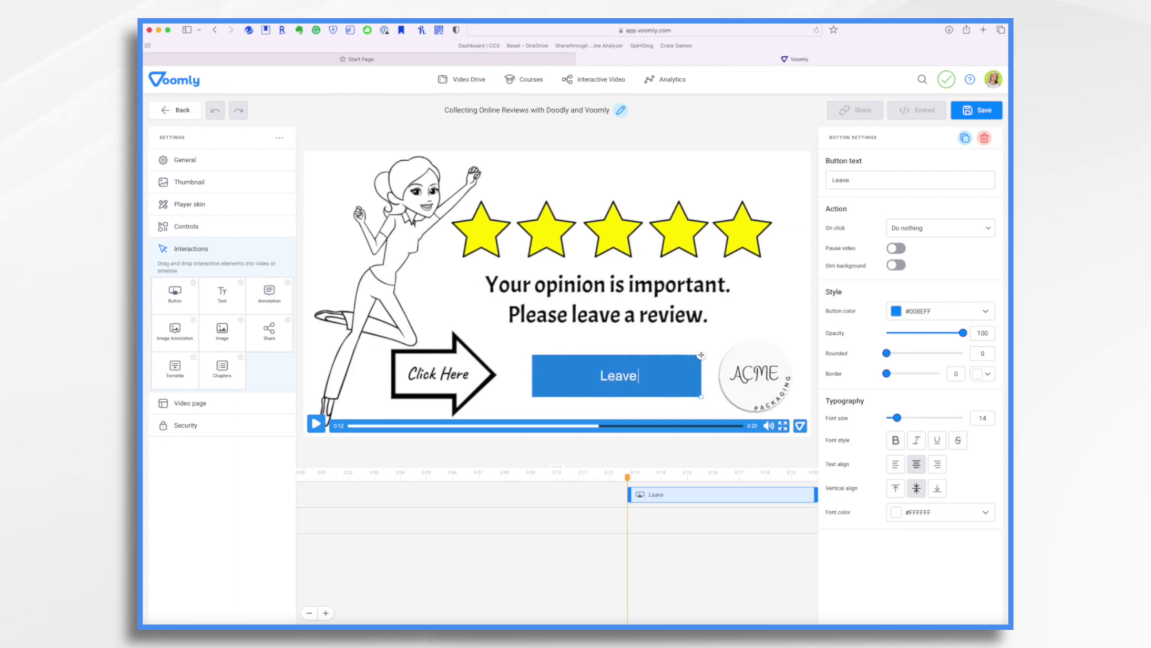
text(Leave a Tex)
key(BackSpace)
key(BackSpace)
key(BackSpace)
text(Re)
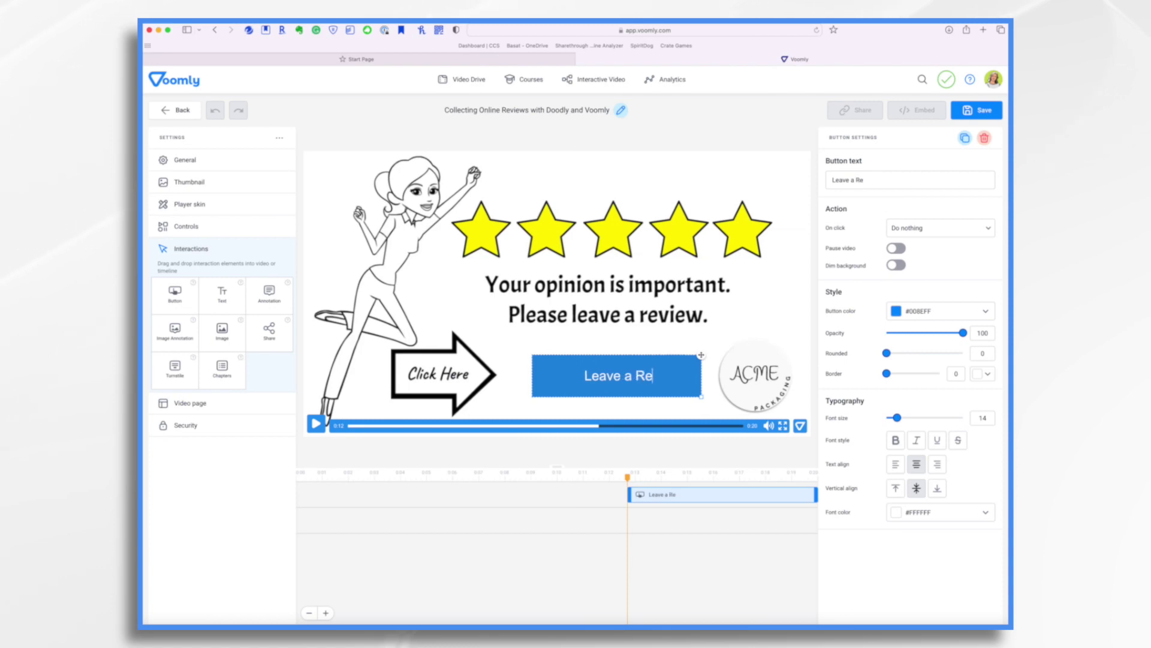
text(view now!)
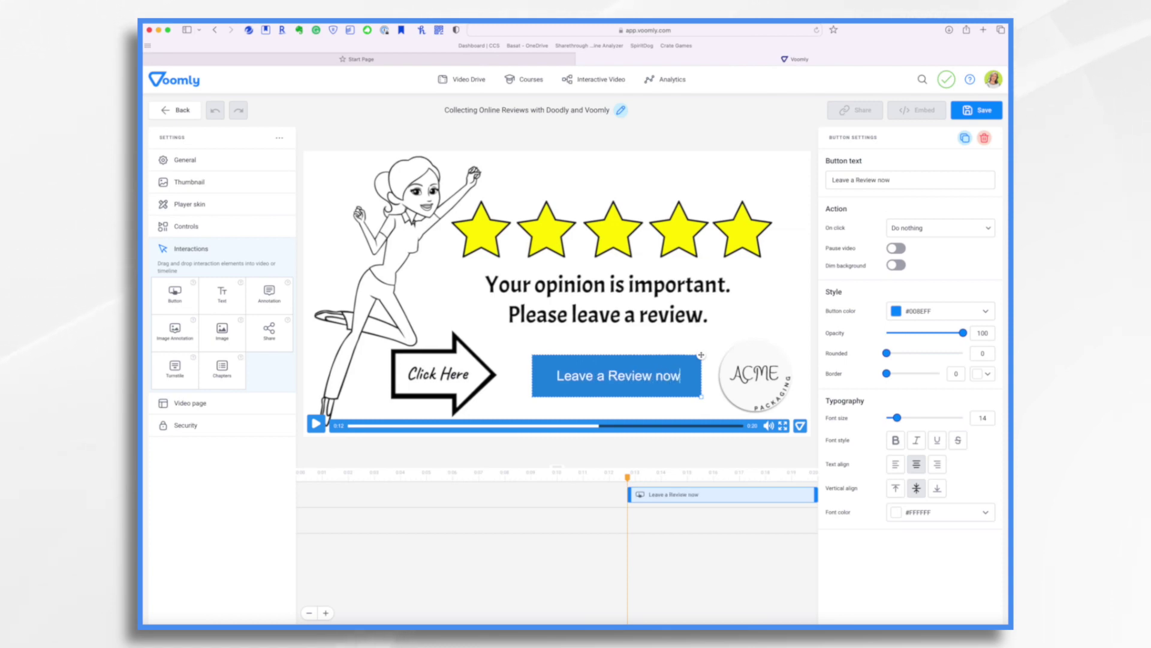
key(BackSpace)
key(BackSpace)
key(BackSpace)
key(BackSpace)
key(BackSpace)
text(NOW)
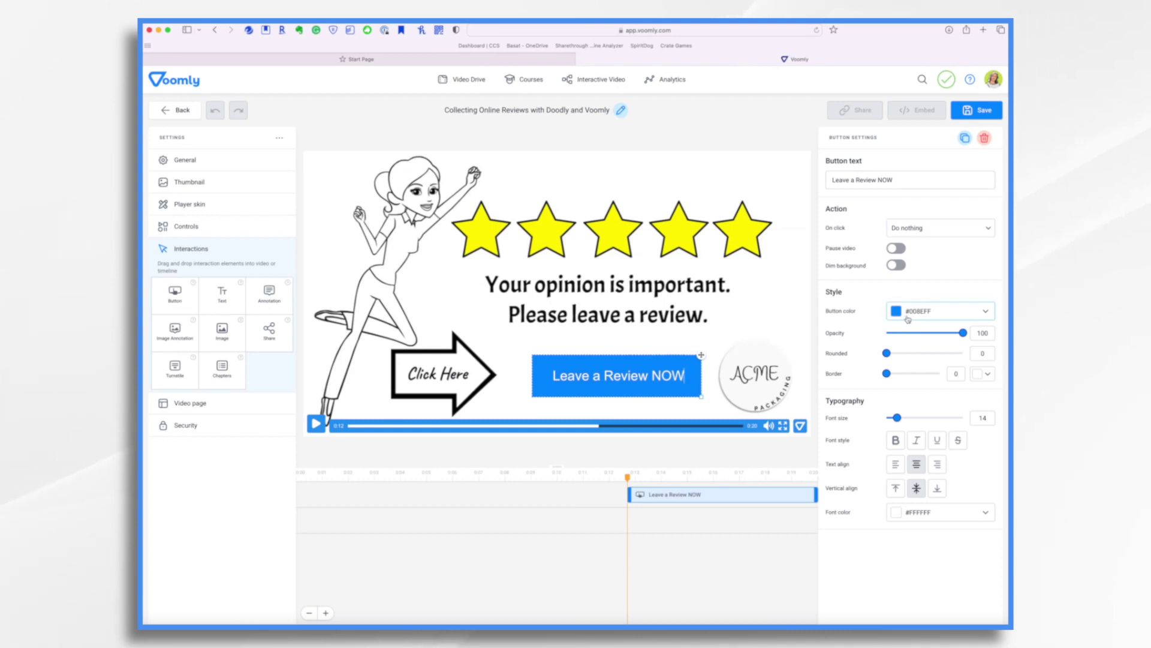
- Color the review button green (#4CAF50) and move it slightly closer to the Click Here arrow
click(985, 311)
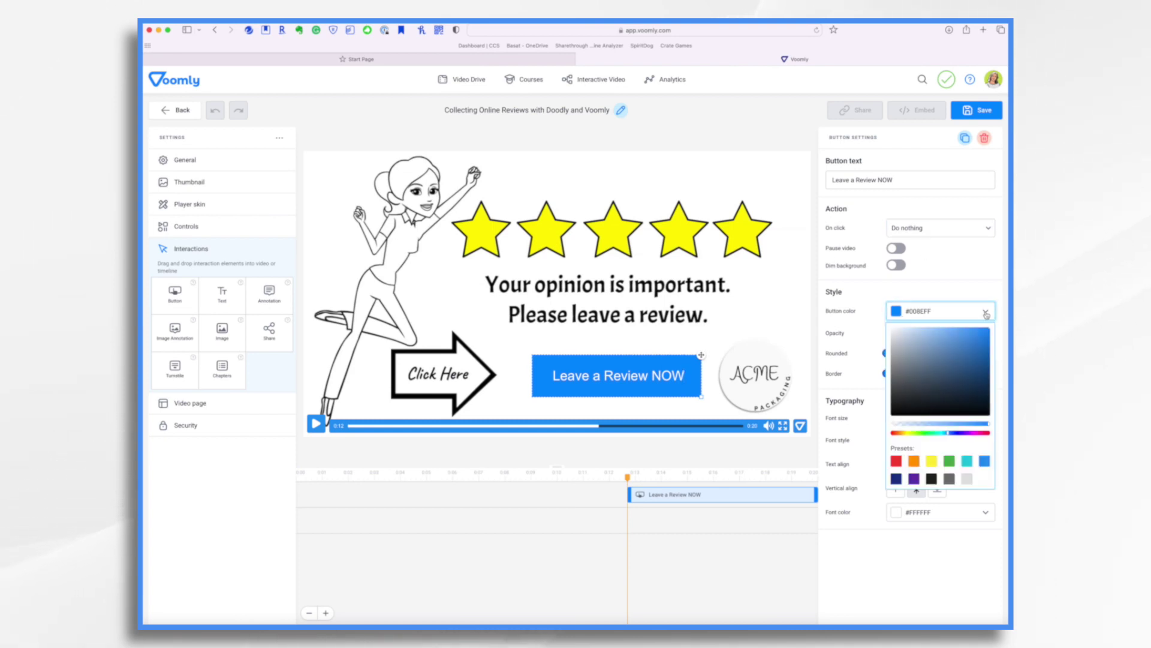
click(950, 462)
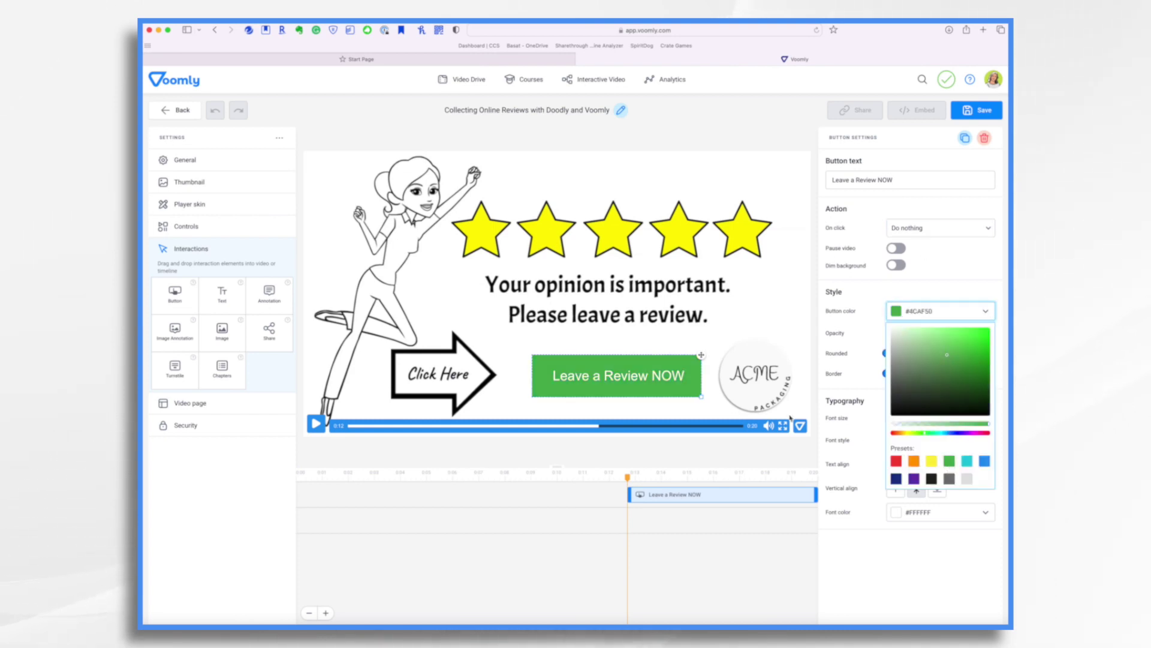
drag(701, 355, 685, 354)
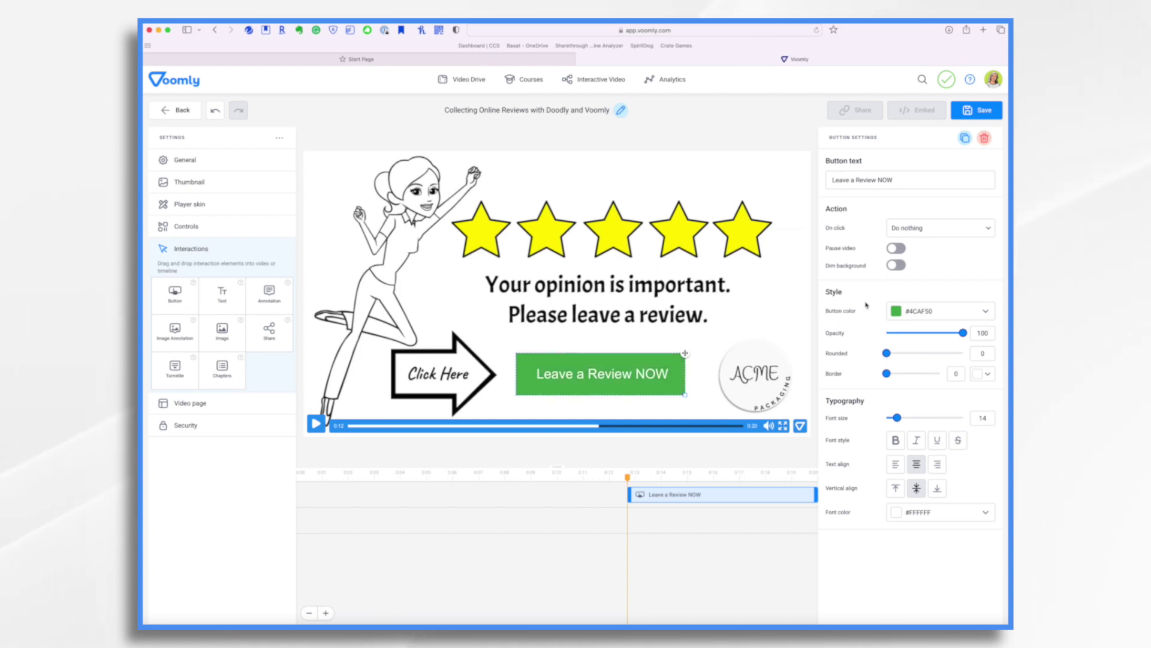
- Set the review button's click action to Open URL and clear the default web address
click(955, 233)
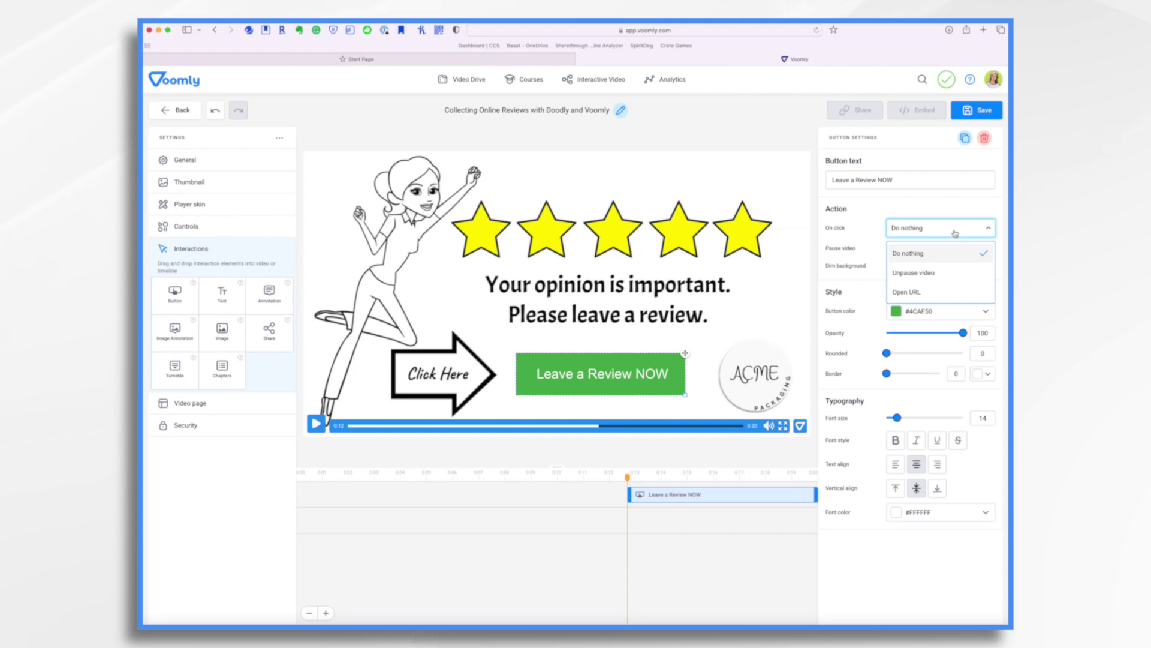
click(925, 293)
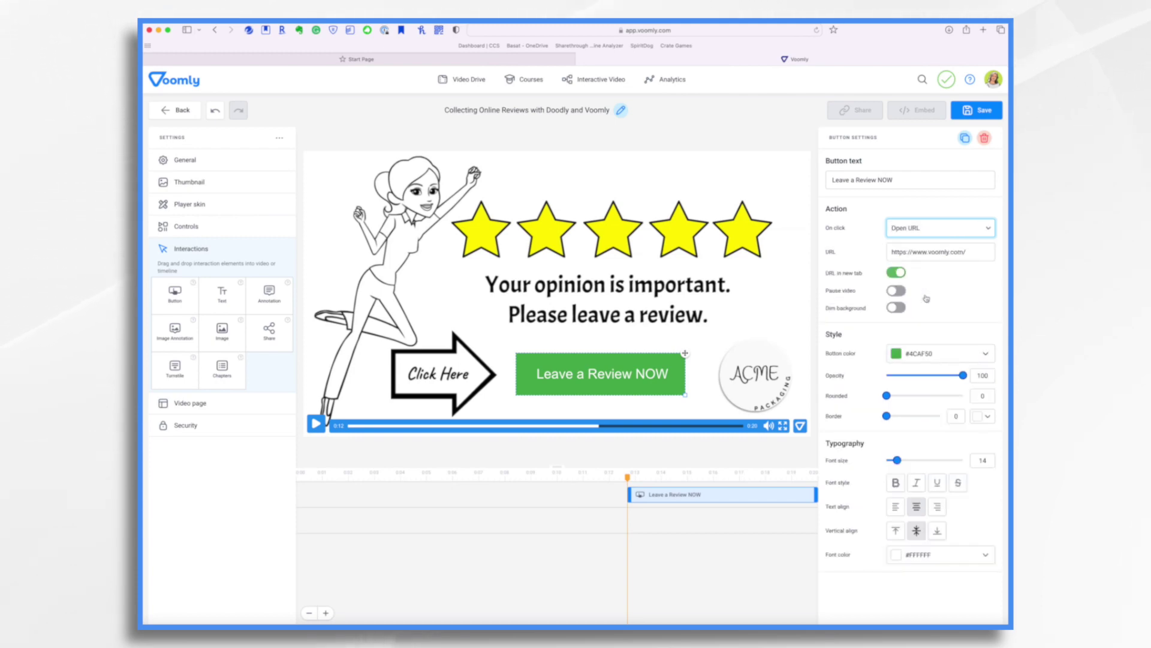
click(978, 252)
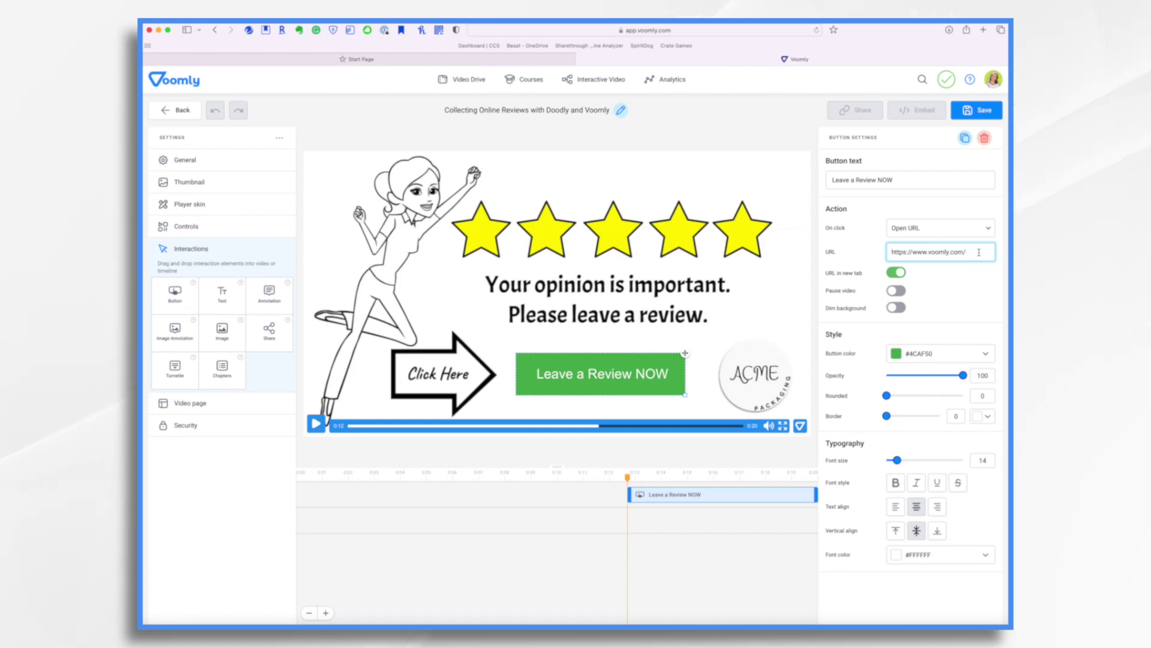
key(super+a)
key(BackSpace)
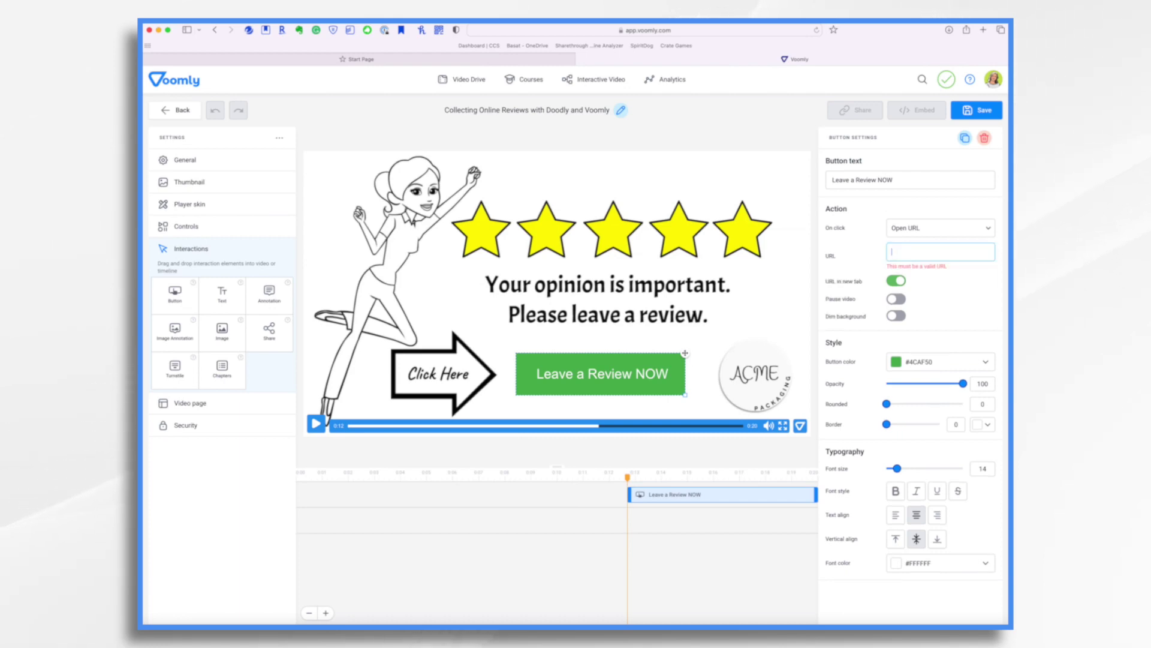